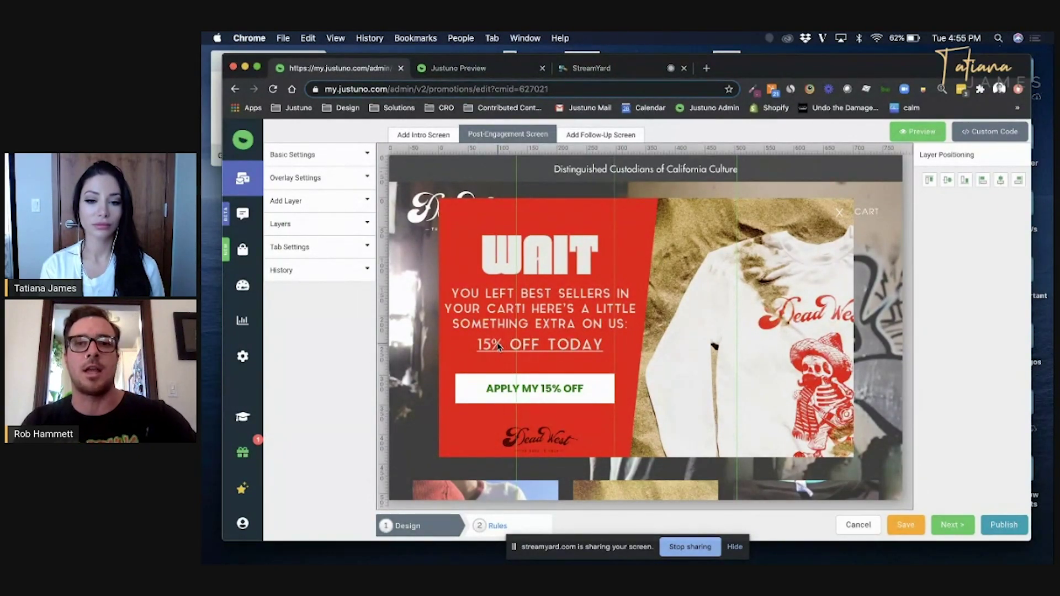
Save the HOLIDAY 2020 exit offer's post-engagement design and continue to its rules.
{"action": "left_click", "coordinate": [463, 396]}
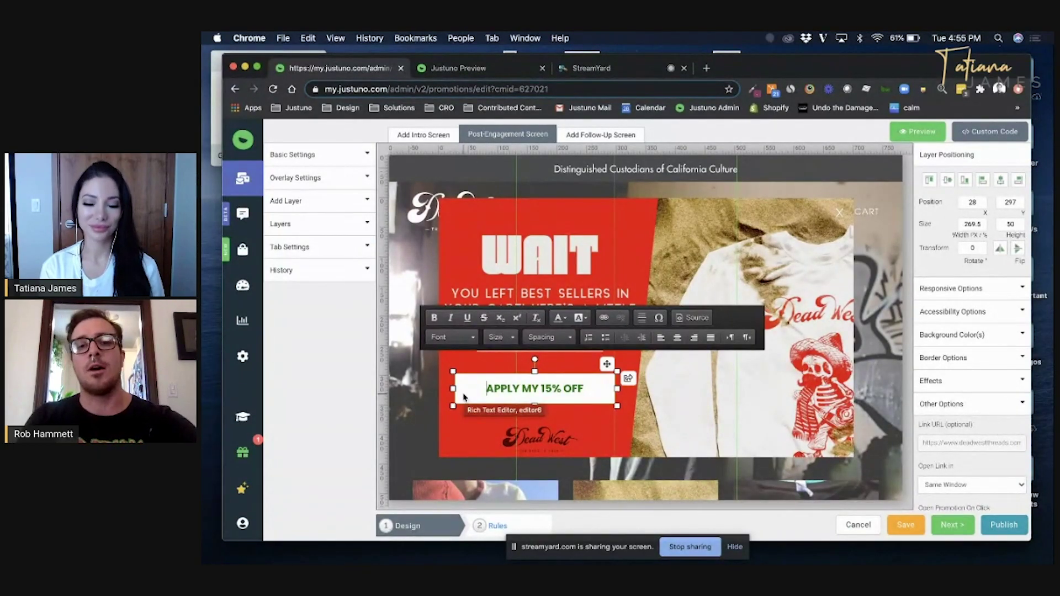
{"action": "left_click", "coordinate": [905, 525]}
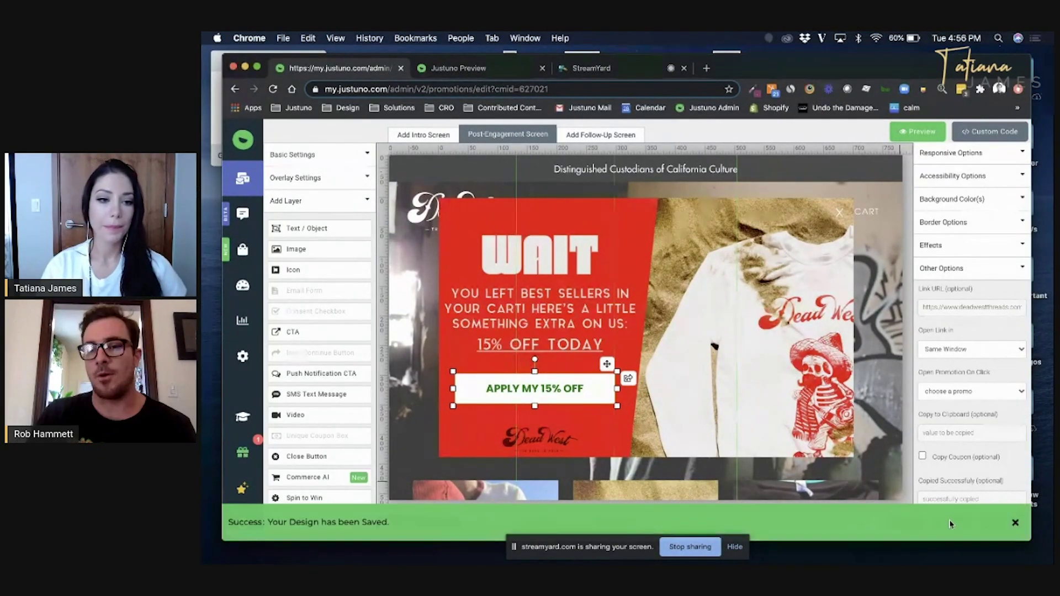
{"action": "left_click", "coordinate": [964, 528]}
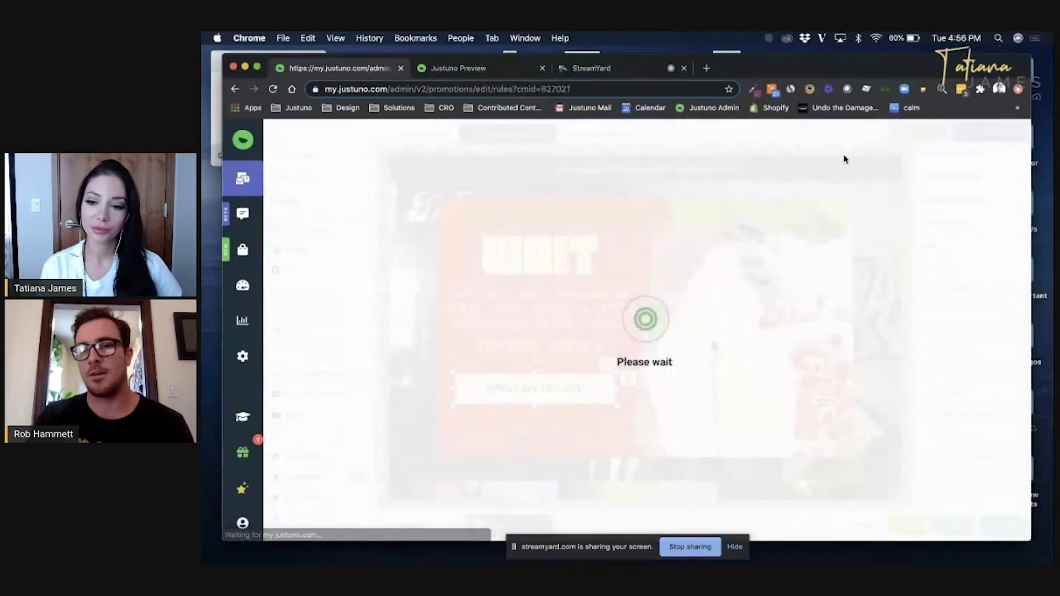
Review the conditions of the exit offer's #jutest ruleset and save the rule.
{"action": "left_click", "coordinate": [967, 212]}
{"action": "left_click", "coordinate": [972, 237]}
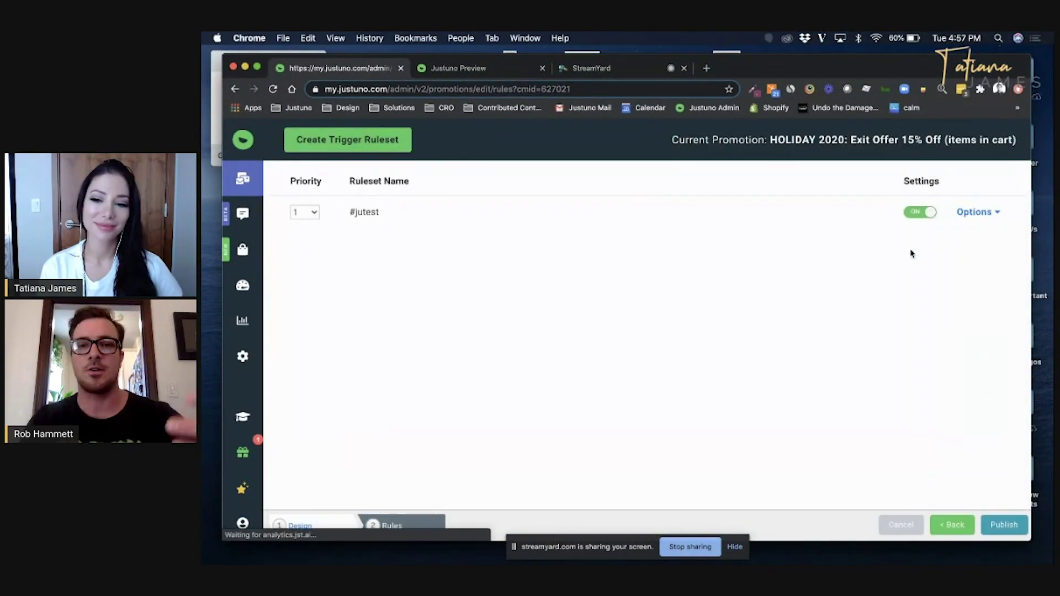
{"action": "scroll", "coordinate": [657, 322], "scroll_direction": "down", "scroll_amount": 3}
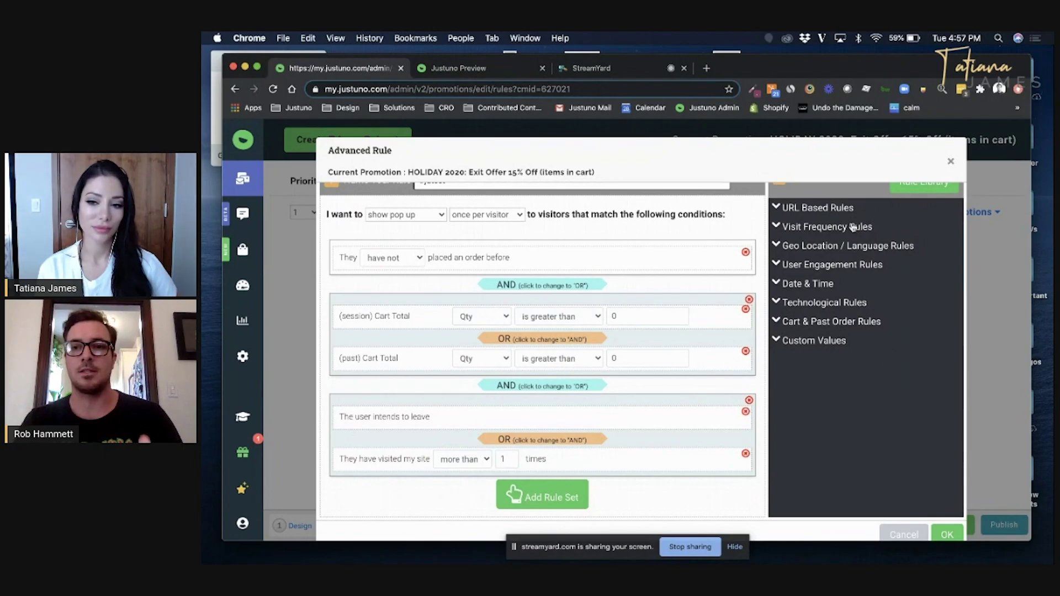
{"action": "left_click", "coordinate": [955, 535]}
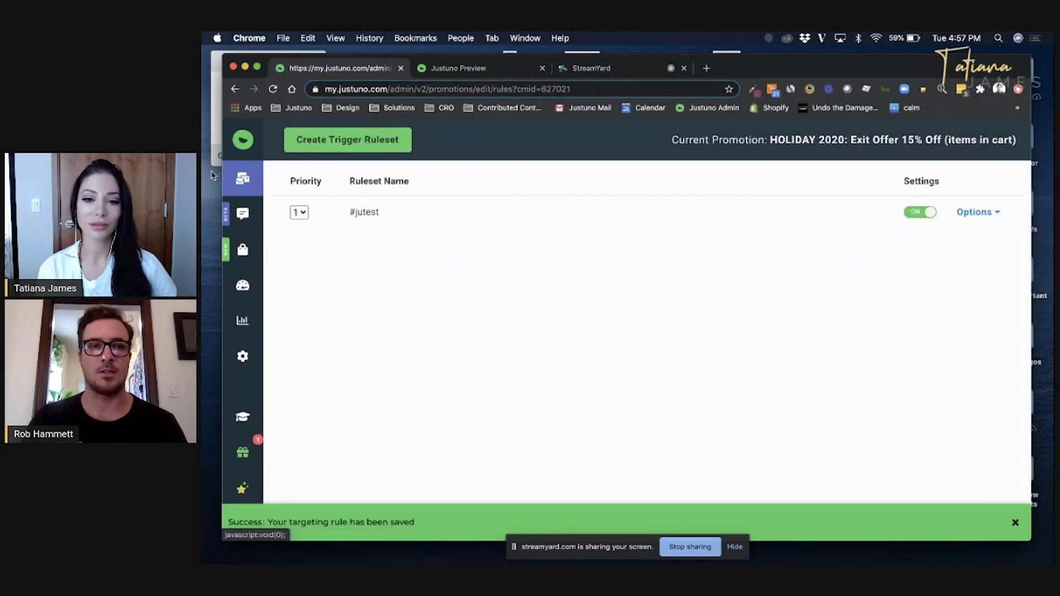
Open the HOLIDAY 2020: Dynamic Free Shipping Threshold (US only) design and examine the banner's text layers and cart total formula.
{"action": "left_click", "coordinate": [243, 178]}
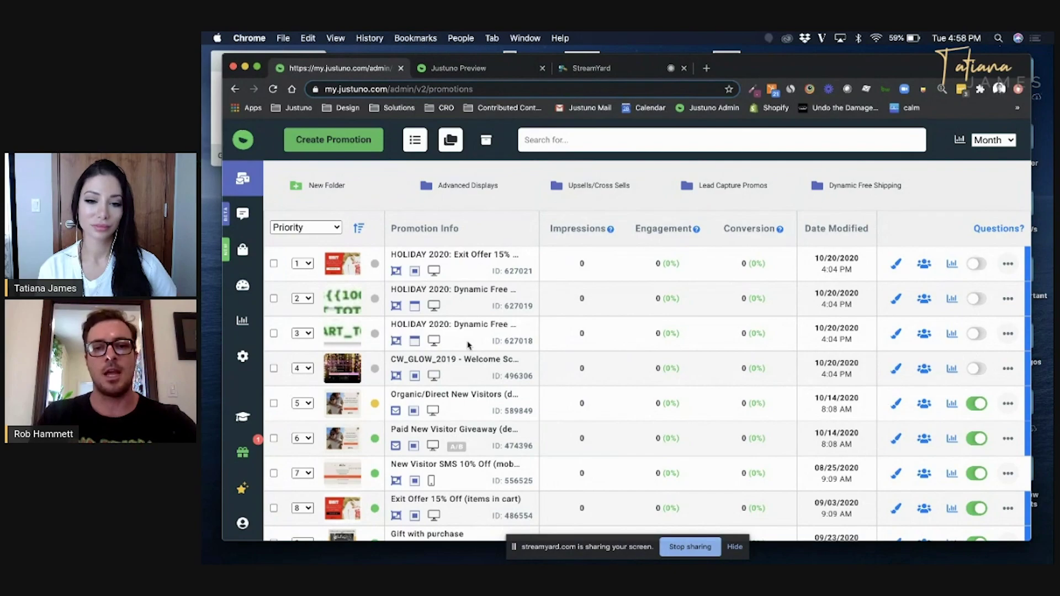
{"action": "left_click", "coordinate": [895, 334]}
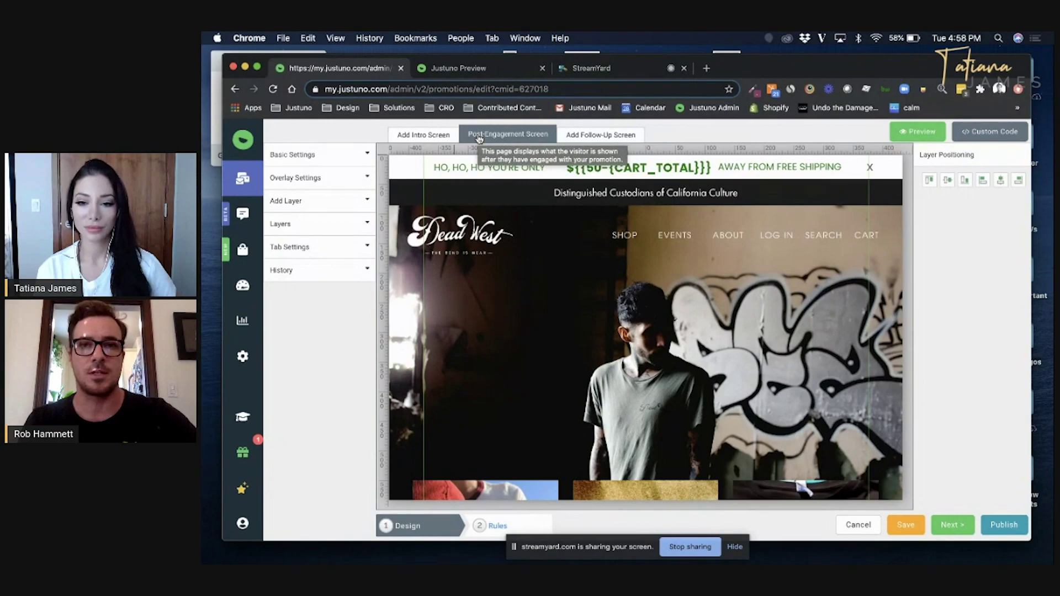
{"action": "double_click", "coordinate": [451, 168]}
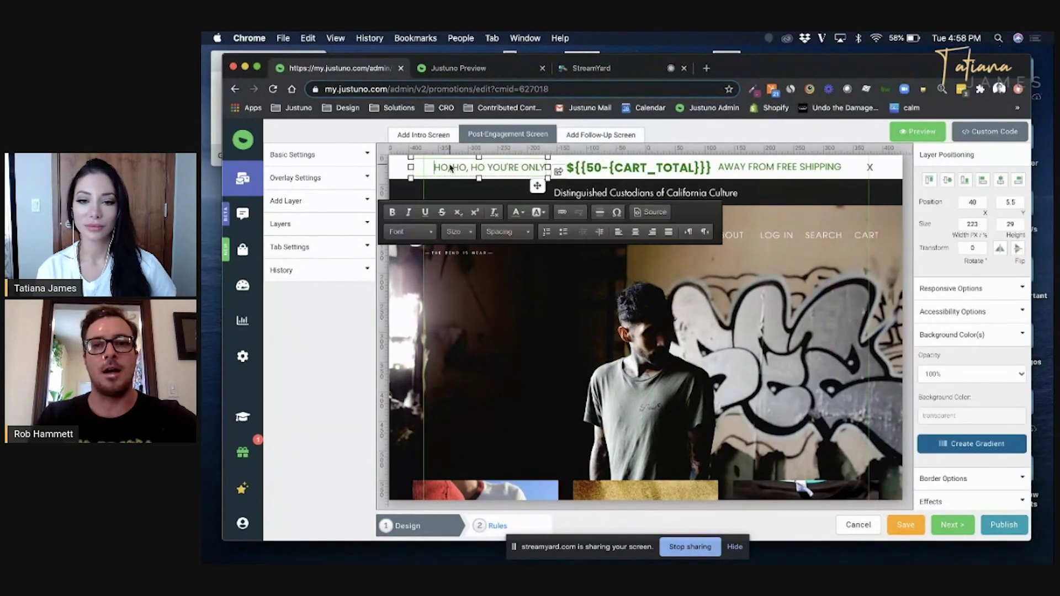
{"action": "left_click", "coordinate": [777, 167]}
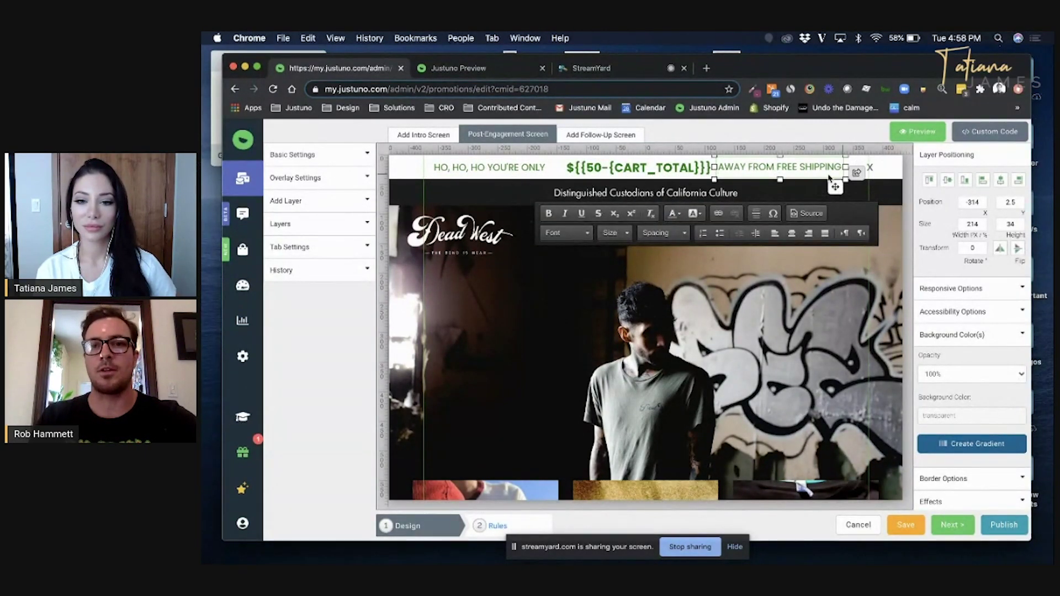
{"action": "left_click", "coordinate": [663, 167]}
{"action": "left_click_drag", "start_coordinate": [609, 172], "coordinate": [698, 175]}
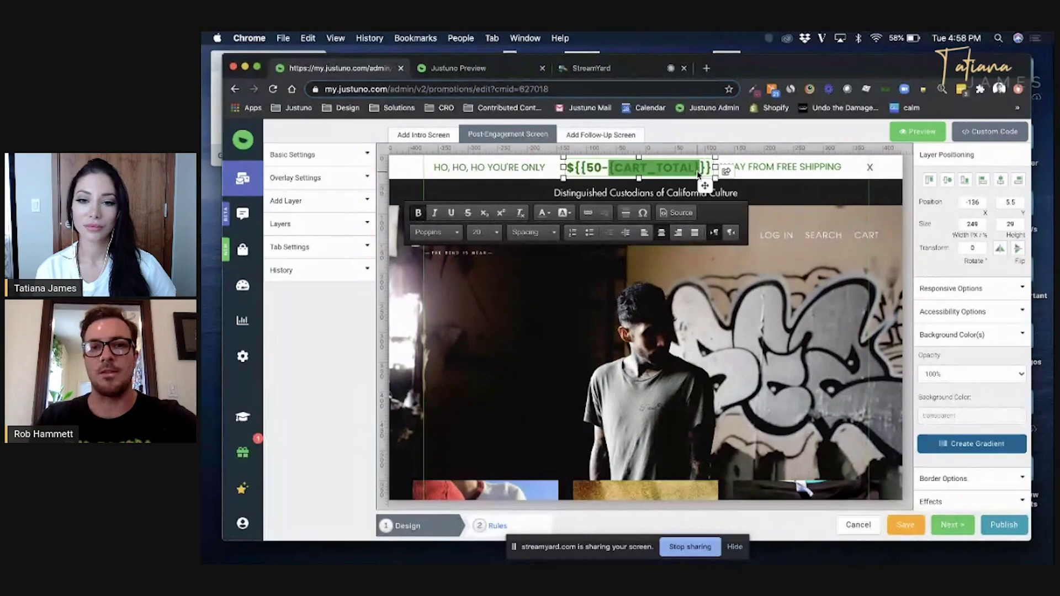
{"action": "left_click", "coordinate": [700, 175]}
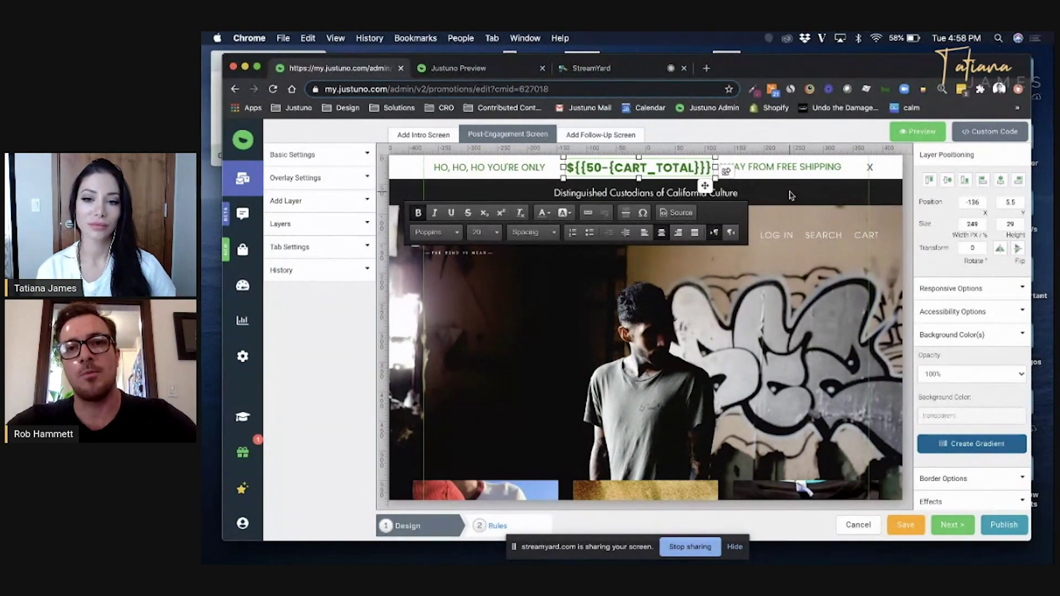
{"action": "left_click_drag", "start_coordinate": [600, 172], "coordinate": [583, 174]}
{"action": "left_click", "coordinate": [599, 178]}
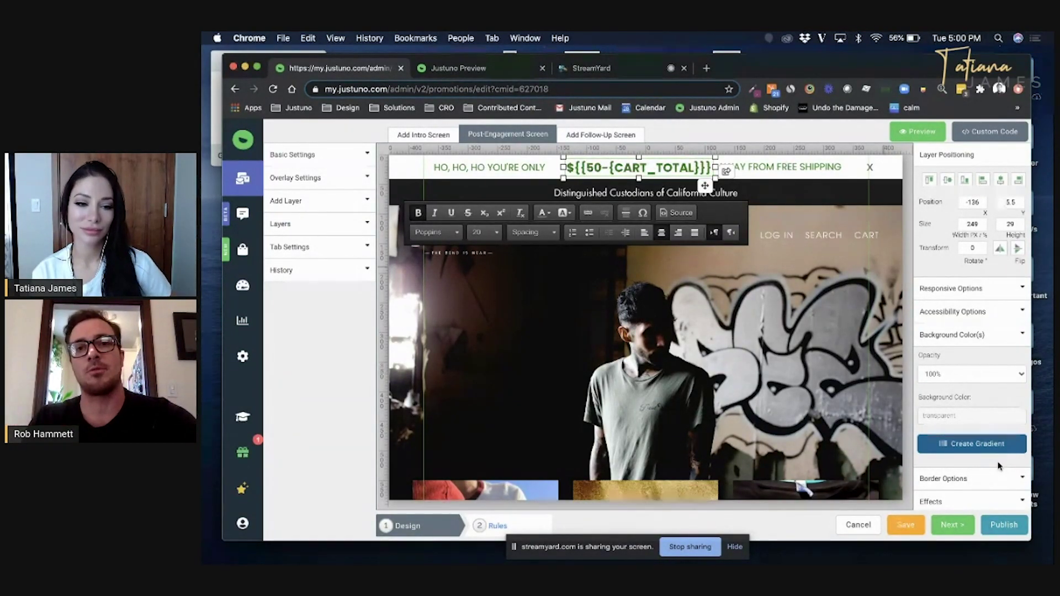
Save the free shipping banner design and open its Target Welcome Series Click Through ruleset for editing.
{"action": "left_click", "coordinate": [905, 533]}
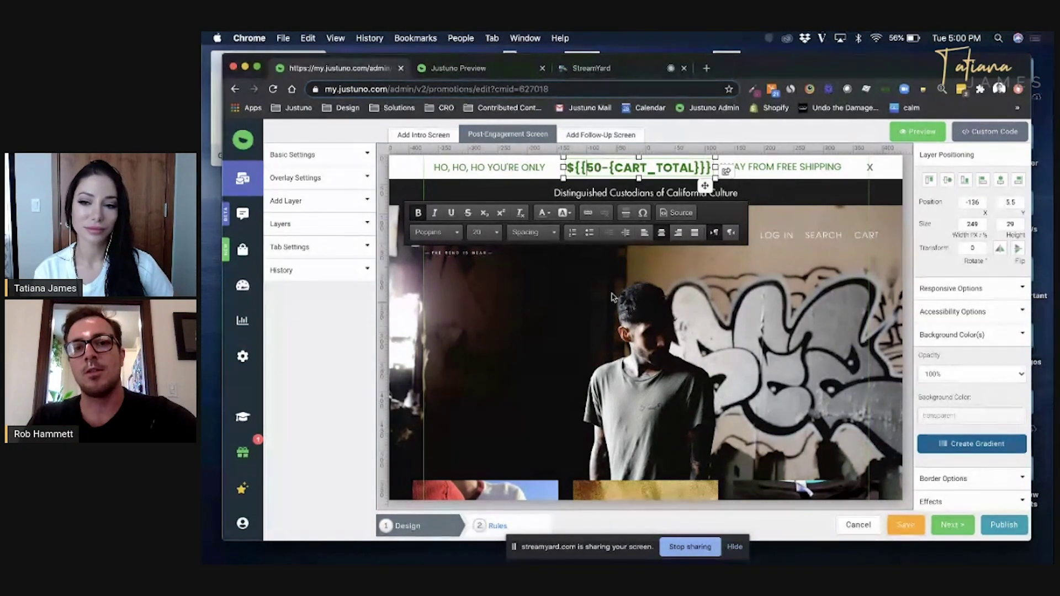
{"action": "left_click", "coordinate": [914, 532]}
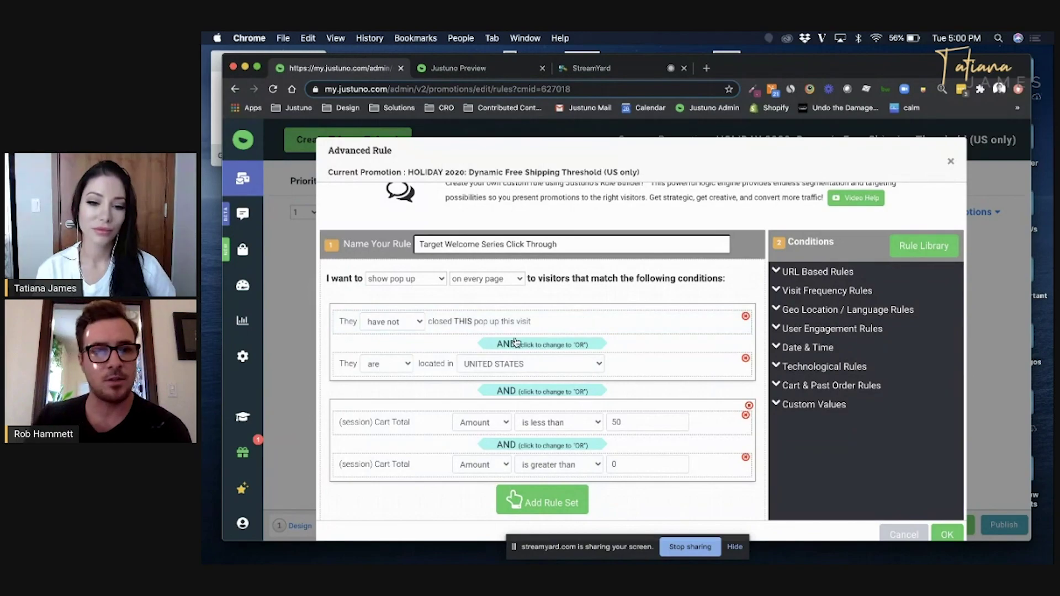
{"action": "scroll", "coordinate": [578, 386], "scroll_direction": "down", "scroll_amount": 1}
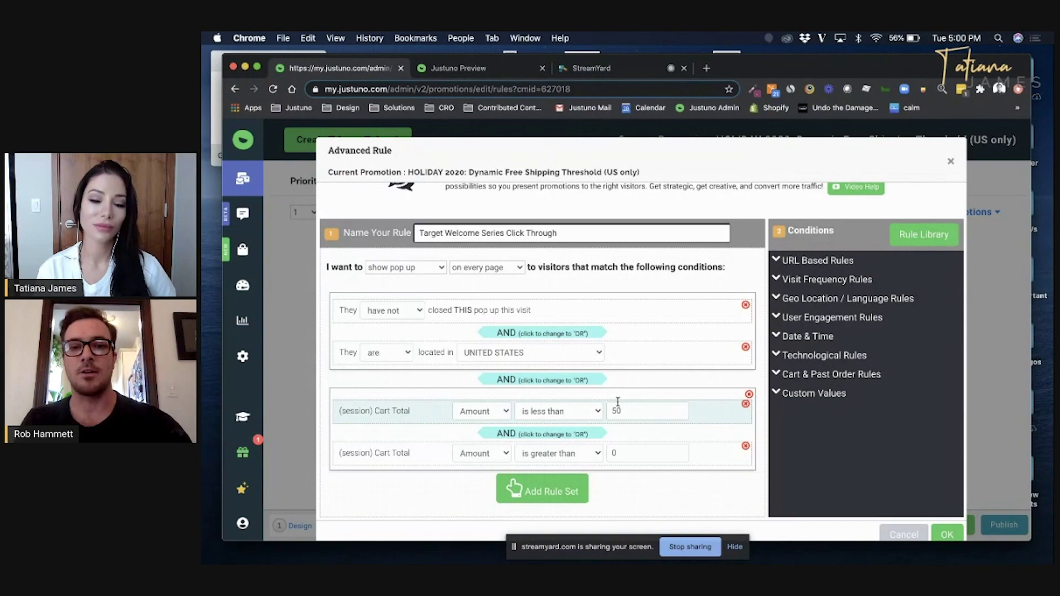
Try the location condition as "are not" United States with a cart total limit of 100, and restore "are" and 50.
{"action": "left_click", "coordinate": [386, 353]}
{"action": "left_click", "coordinate": [381, 362]}
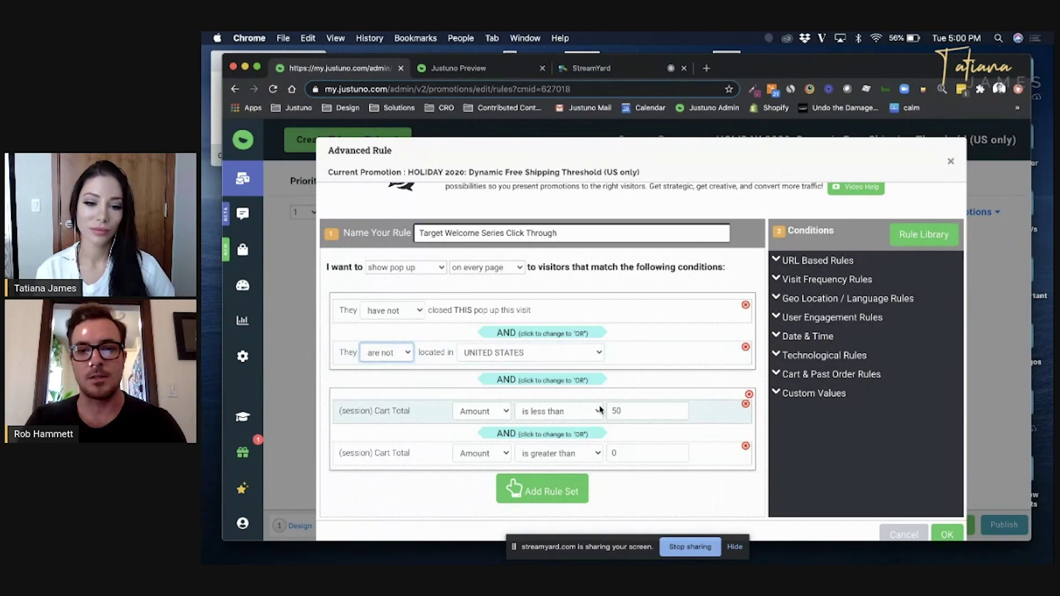
{"action": "left_click", "coordinate": [617, 410]}
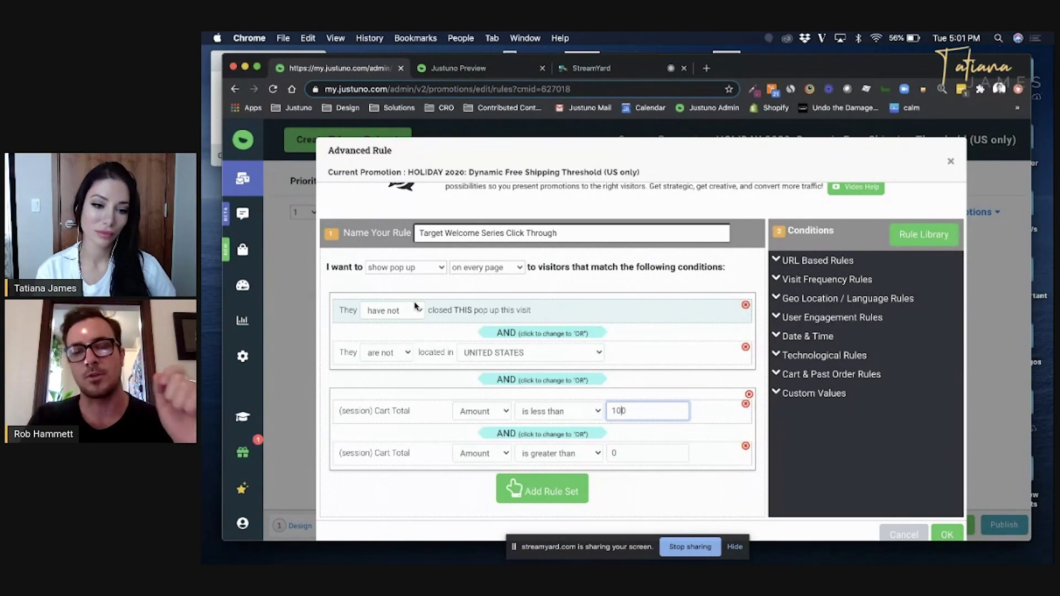
{"action": "left_click_drag", "start_coordinate": [655, 409], "coordinate": [600, 409]}
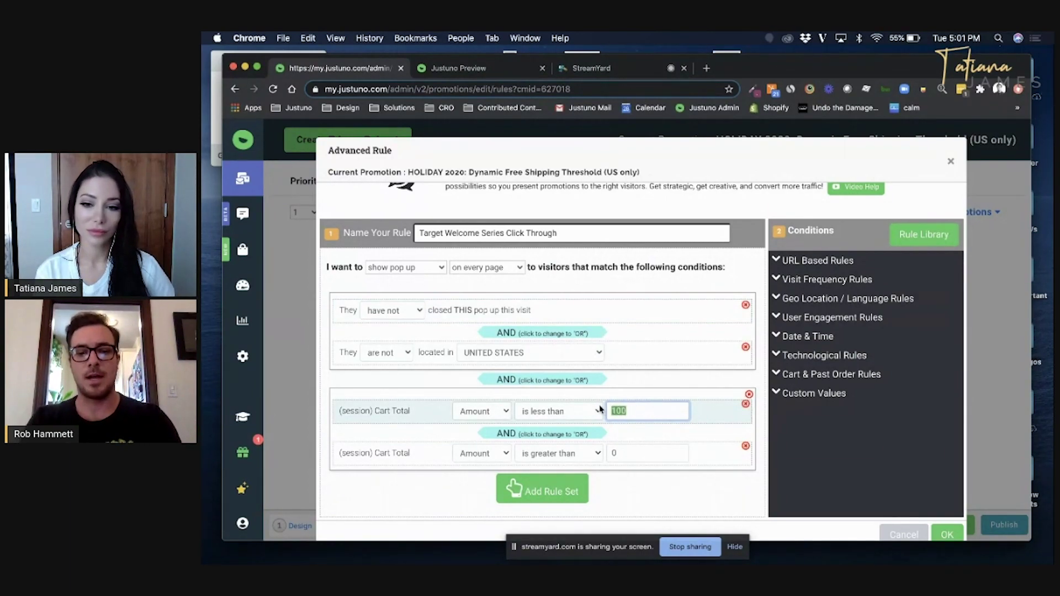
{"action": "type", "text": "50"}
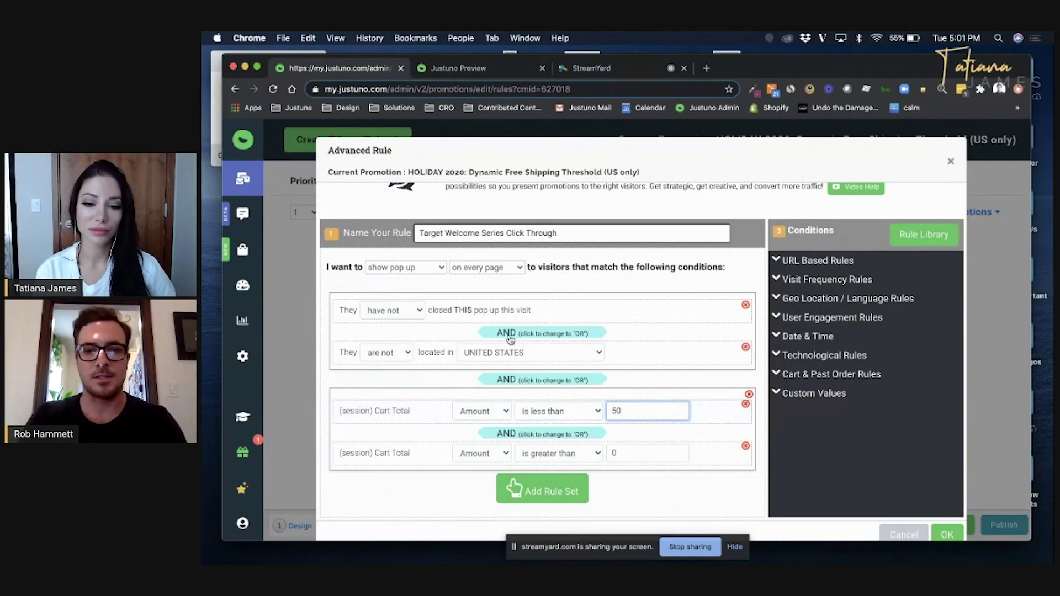
{"action": "left_click", "coordinate": [389, 352]}
{"action": "left_click", "coordinate": [387, 342]}
Save the free shipping targeting rule and return to the promotions list.
{"action": "left_click", "coordinate": [947, 534]}
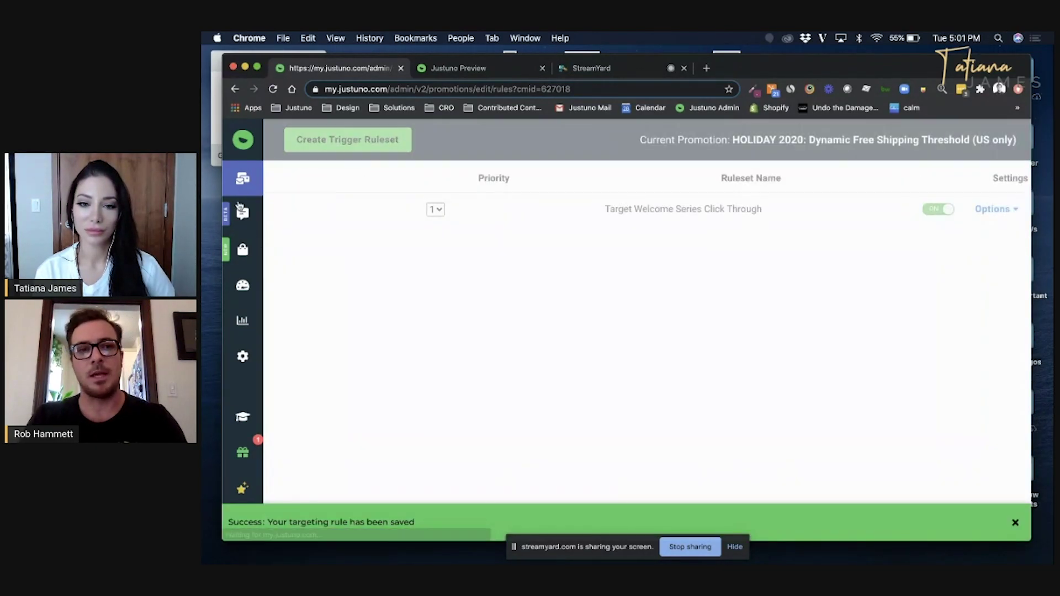
{"action": "left_click", "coordinate": [245, 179]}
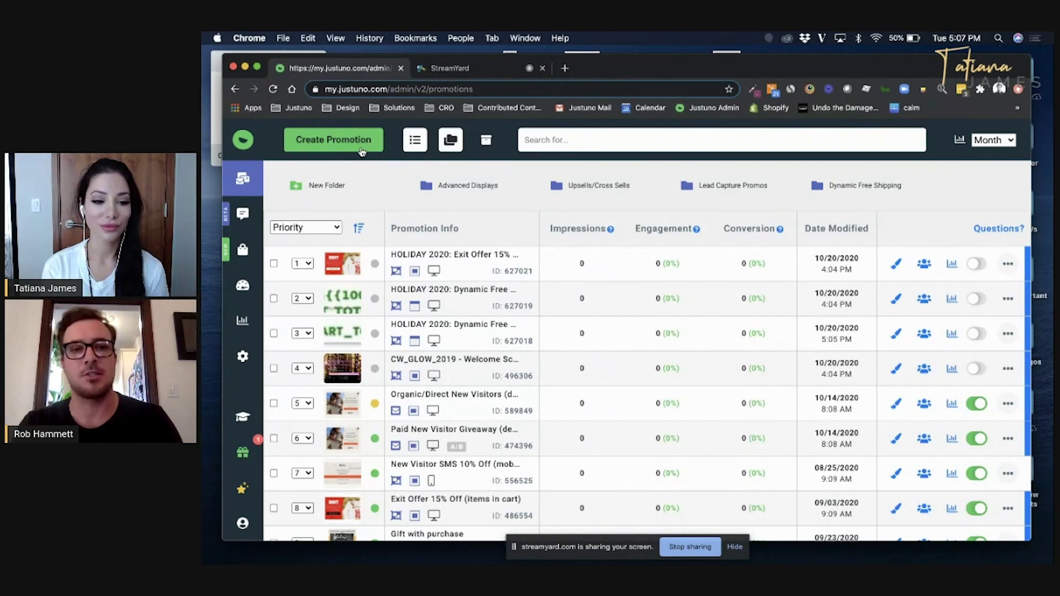
Create a new custom promotion named "Revolving Text Banner".
{"action": "left_click", "coordinate": [362, 151]}
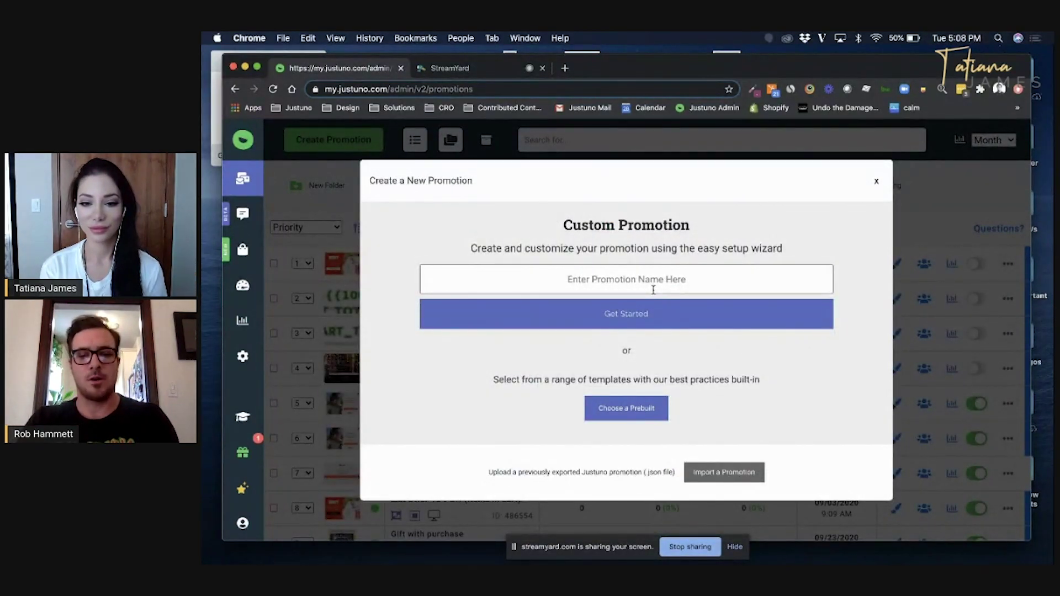
{"action": "type", "text": "Revolving Te"}
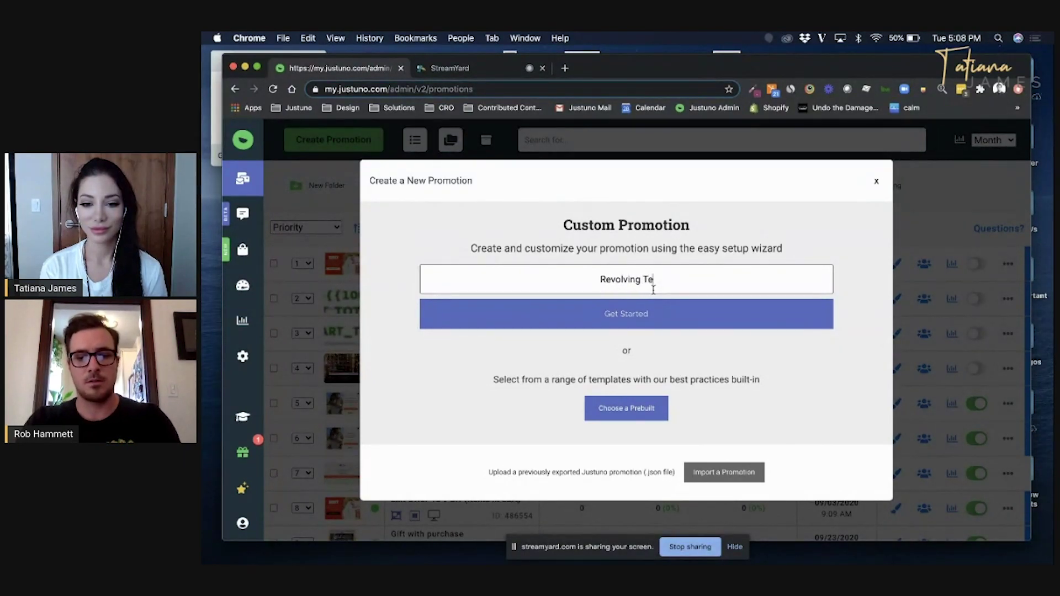
{"action": "type", "text": "xt Banner"}
{"action": "left_click", "coordinate": [678, 313]}
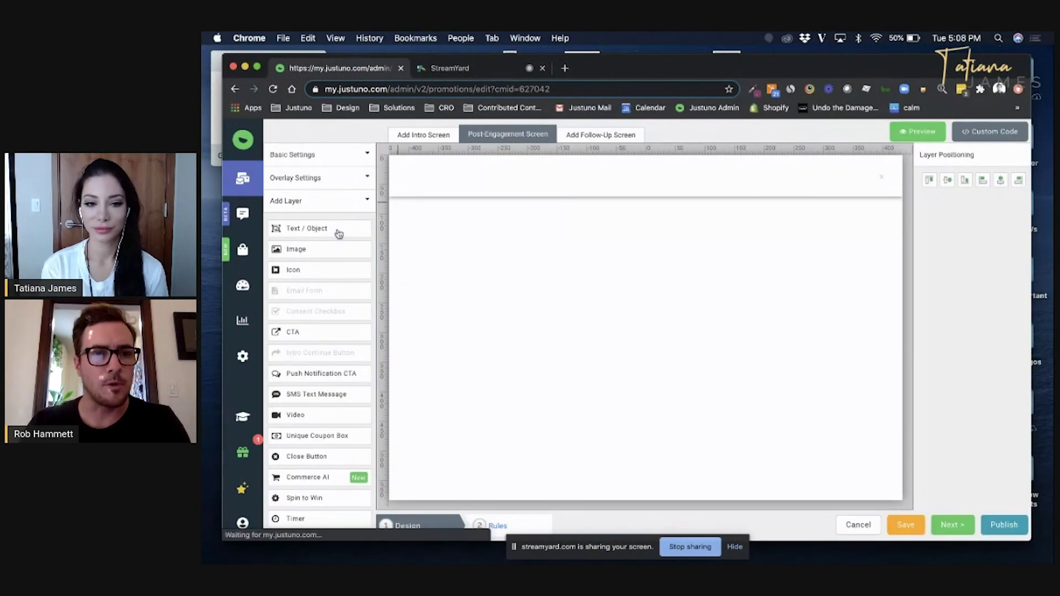
Add a Text Ticker layer to the banner and widen it to about 466 px.
{"action": "scroll", "coordinate": [329, 463], "scroll_direction": "down", "scroll_amount": 3}
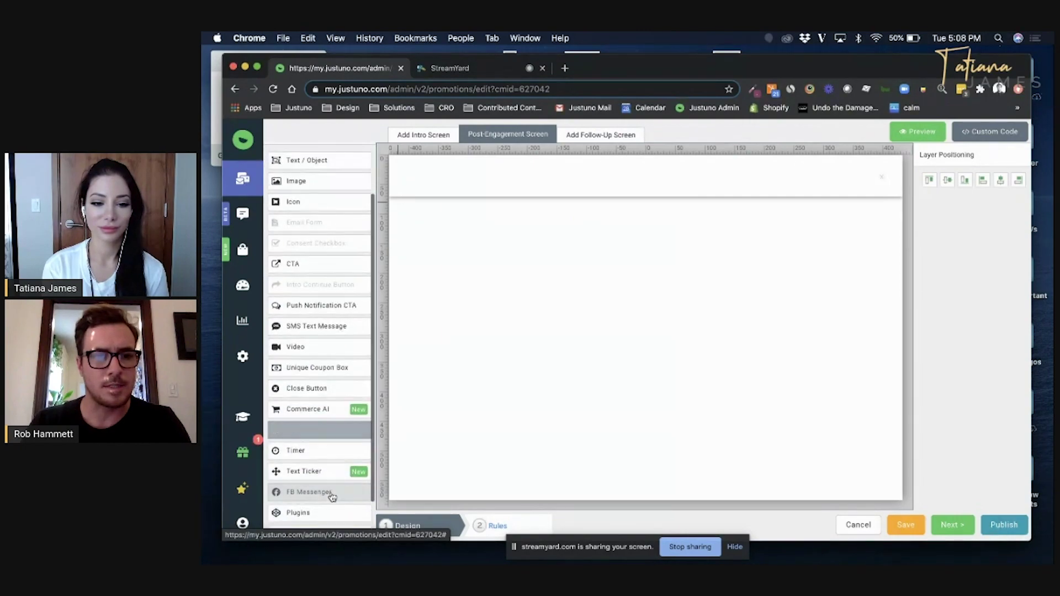
{"action": "left_click", "coordinate": [332, 472]}
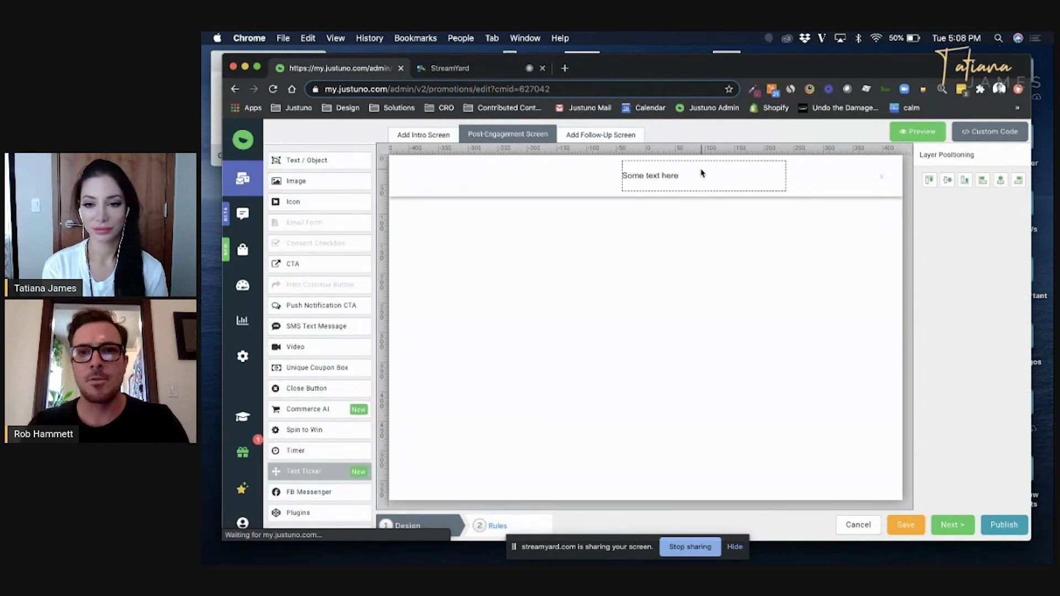
{"action": "left_click", "coordinate": [710, 180]}
{"action": "left_click_drag", "start_coordinate": [619, 175], "coordinate": [506, 176]}
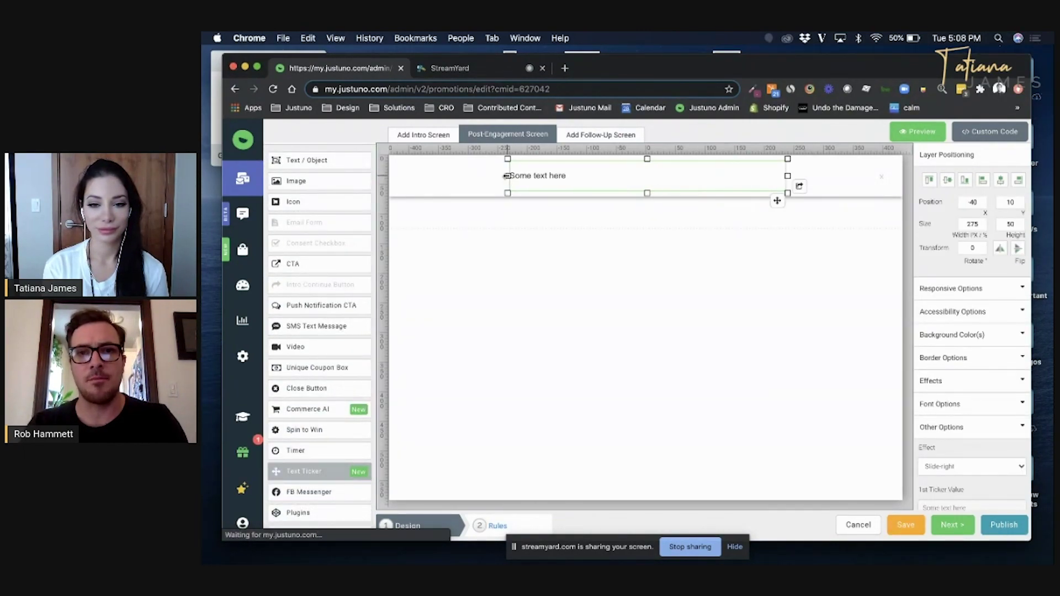
Reduce the banner's height, then shrink the ticker layer to about 25 px high and position it within the banner.
{"action": "left_click", "coordinate": [695, 208]}
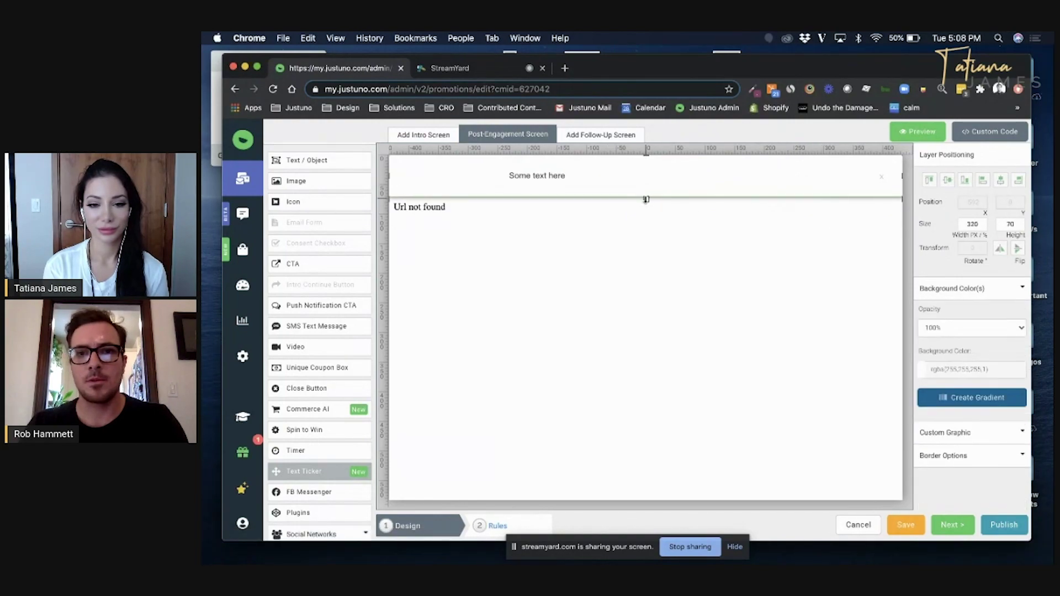
{"action": "left_click", "coordinate": [645, 179]}
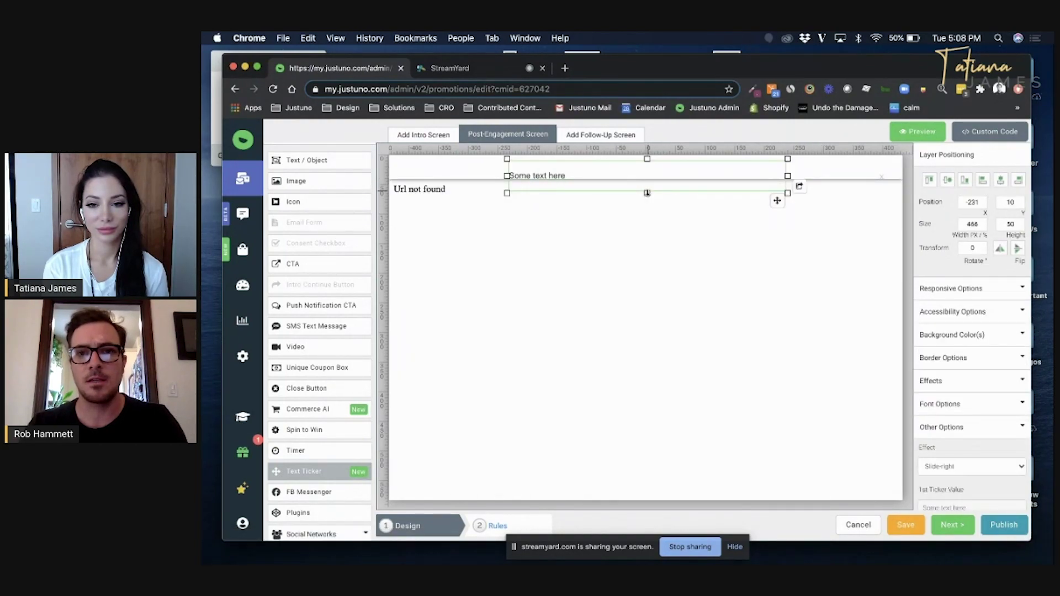
{"action": "left_click_drag", "start_coordinate": [647, 170], "coordinate": [646, 175]}
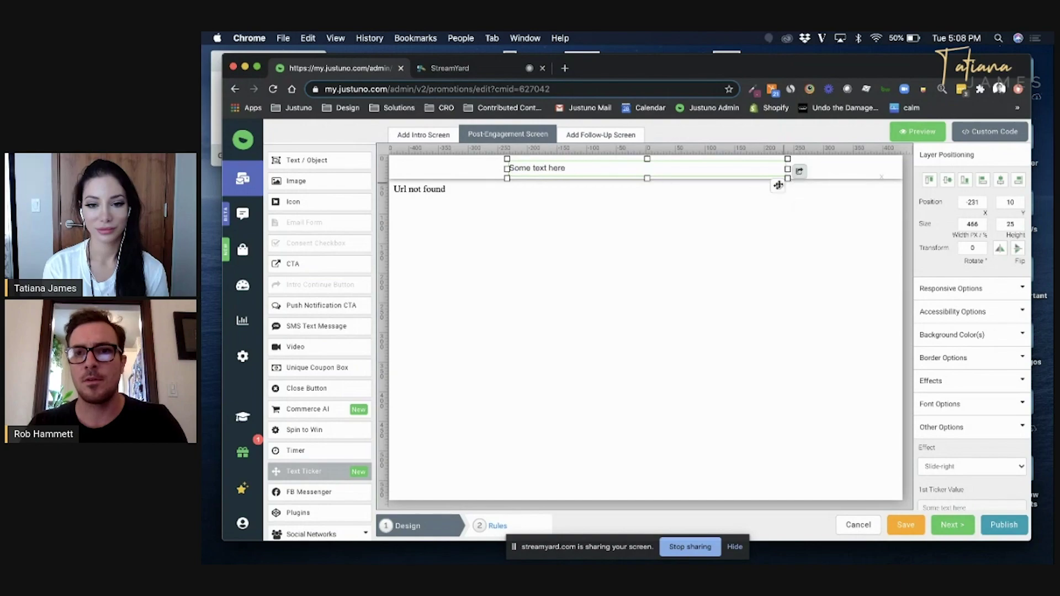
{"action": "left_click_drag", "start_coordinate": [776, 181], "coordinate": [777, 184]}
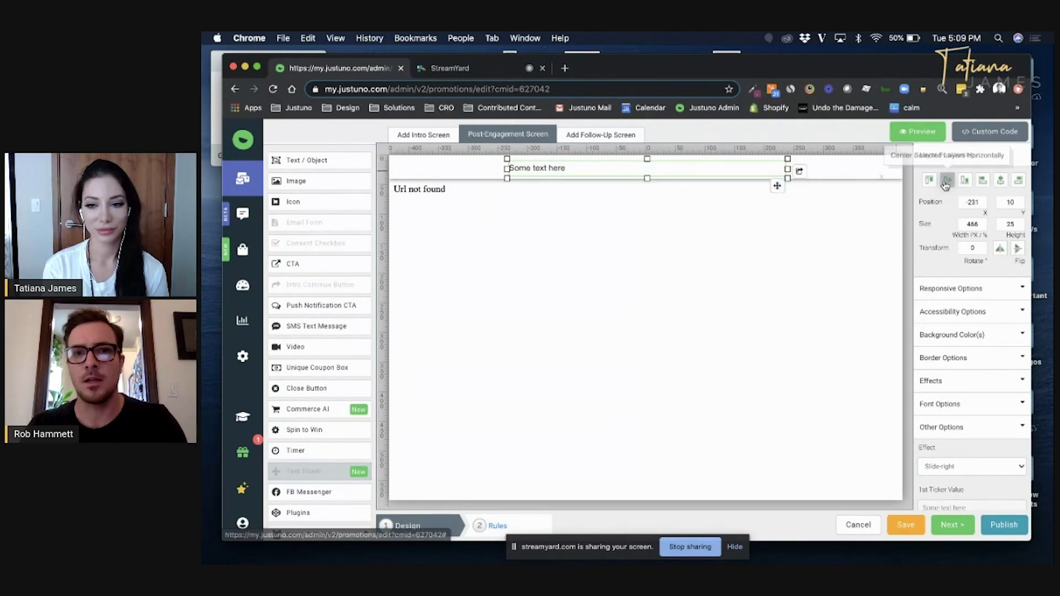
Try the Scroll effect on the text ticker, and set its effect to Slide-down.
{"action": "scroll", "coordinate": [969, 402], "scroll_direction": "down", "scroll_amount": 3}
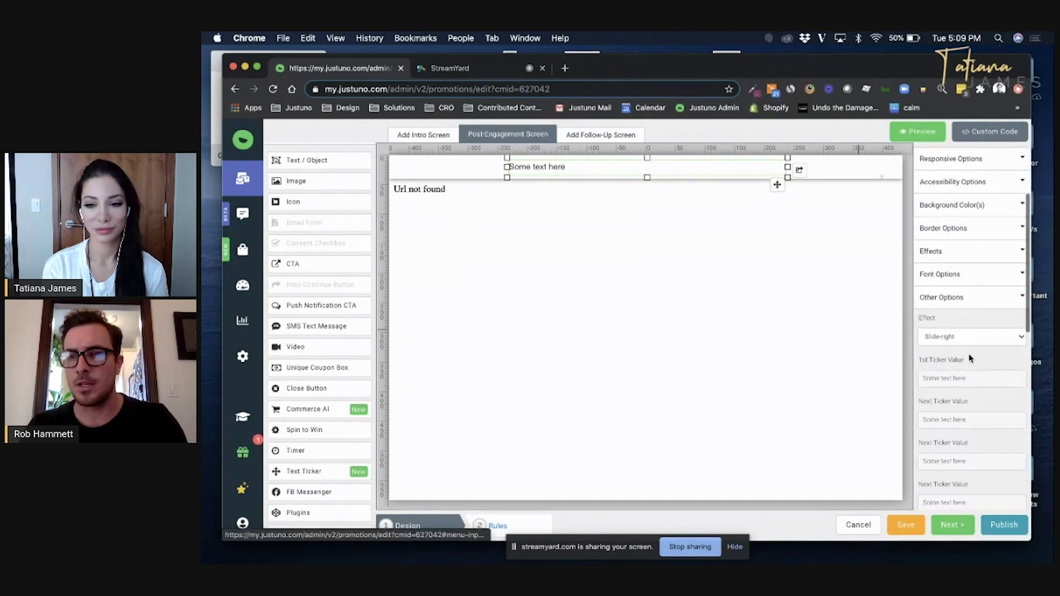
{"action": "left_click", "coordinate": [969, 338]}
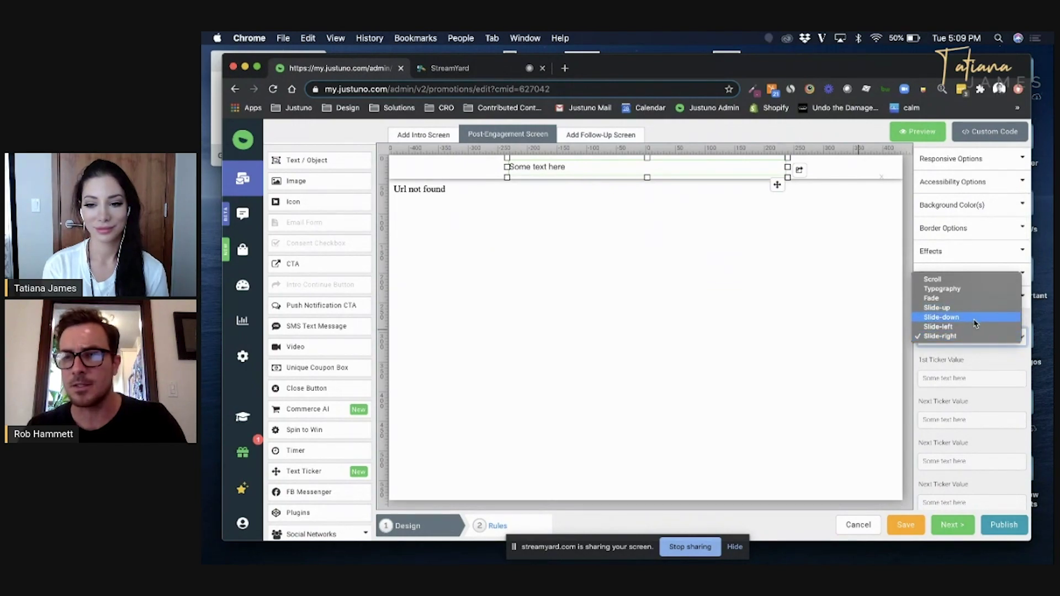
{"action": "left_click", "coordinate": [974, 324]}
{"action": "left_click", "coordinate": [969, 339]}
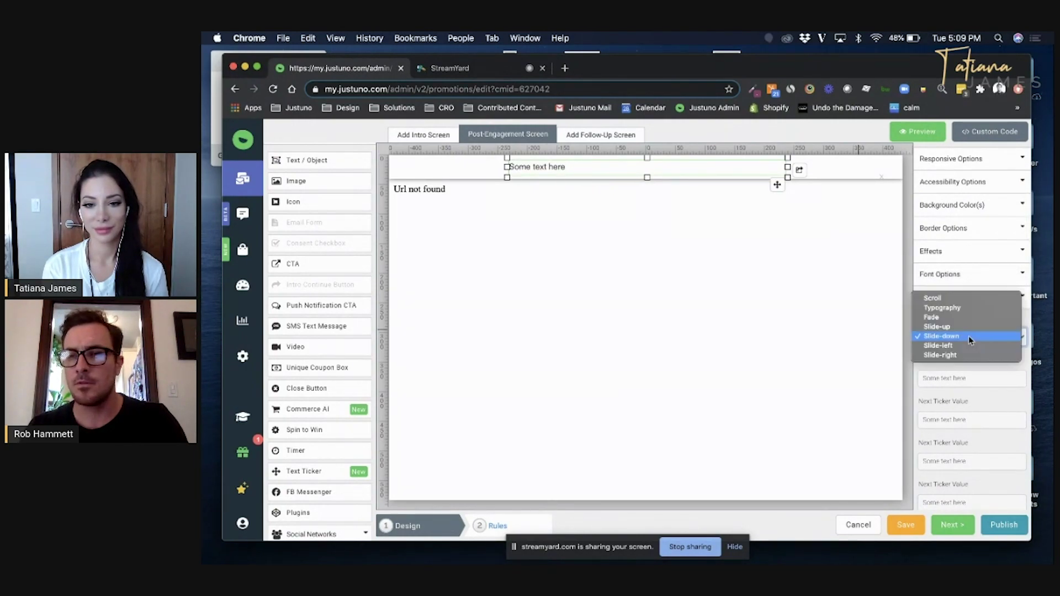
{"action": "left_click", "coordinate": [968, 298]}
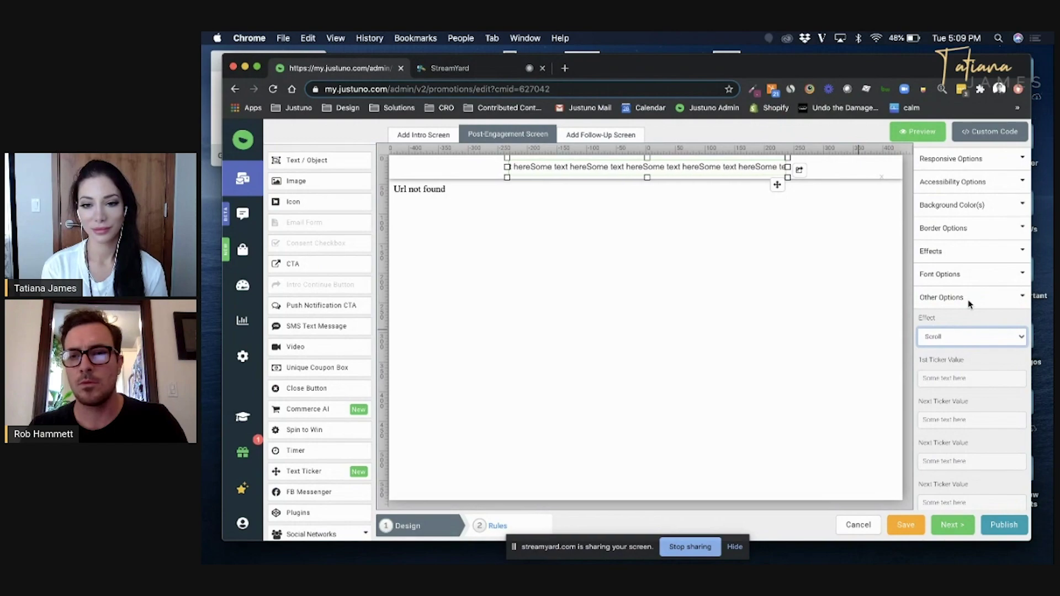
{"action": "left_click", "coordinate": [969, 337]}
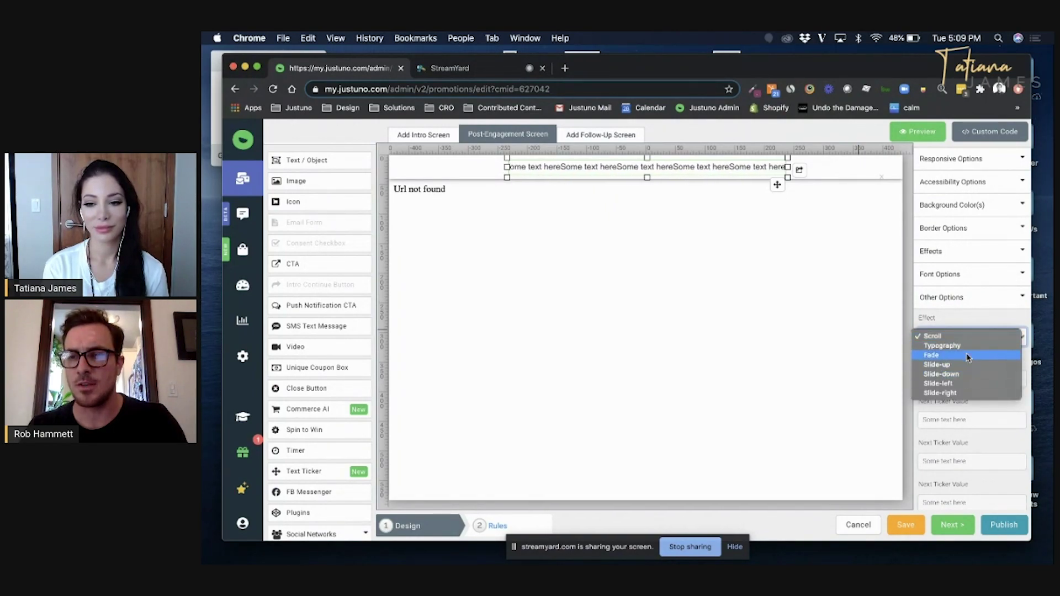
{"action": "left_click", "coordinate": [967, 374]}
Replace the first ticker value with "FREE SHIPPING WITH ANY ORDER OVER $50".
{"action": "scroll", "coordinate": [969, 382], "scroll_direction": "down", "scroll_amount": 1}
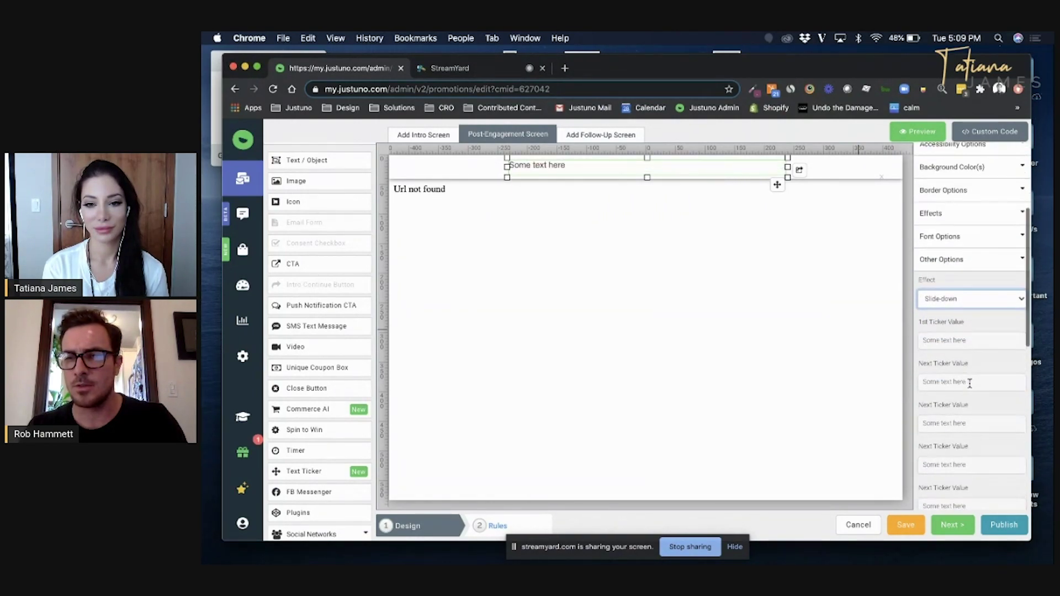
{"action": "triple_click", "coordinate": [961, 342]}
{"action": "type", "text": "HREE"}
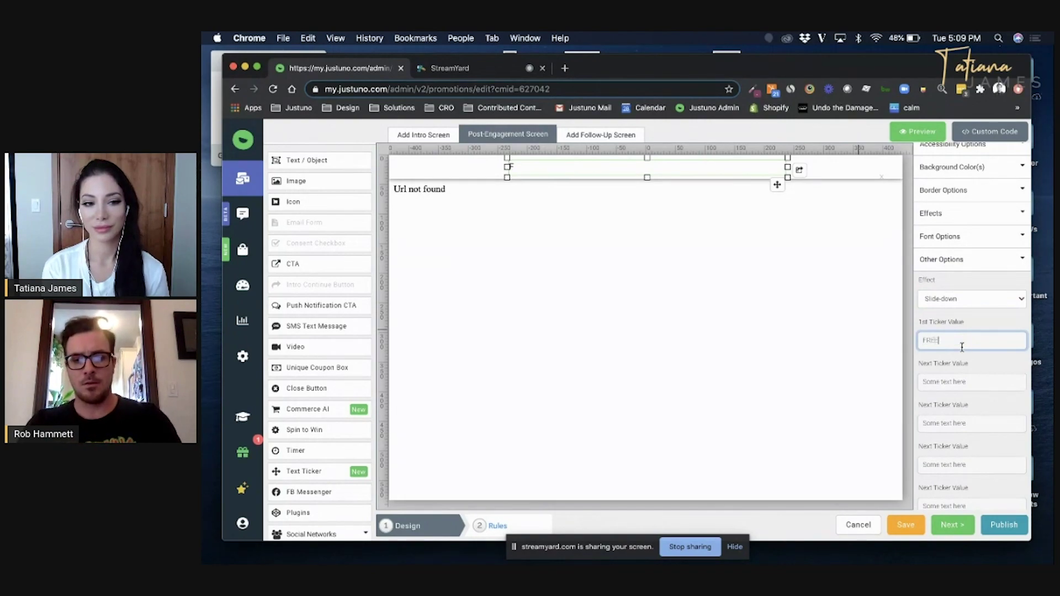
{"action": "type", "text": " SHIPPING WITH ANY ORD"}
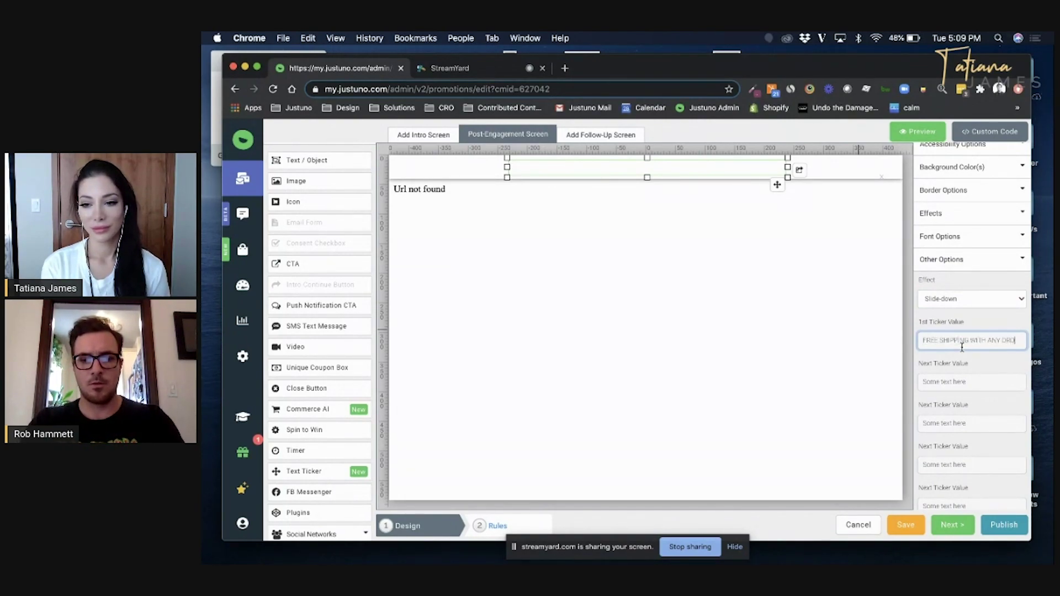
{"action": "type", "text": "ER OVER"}
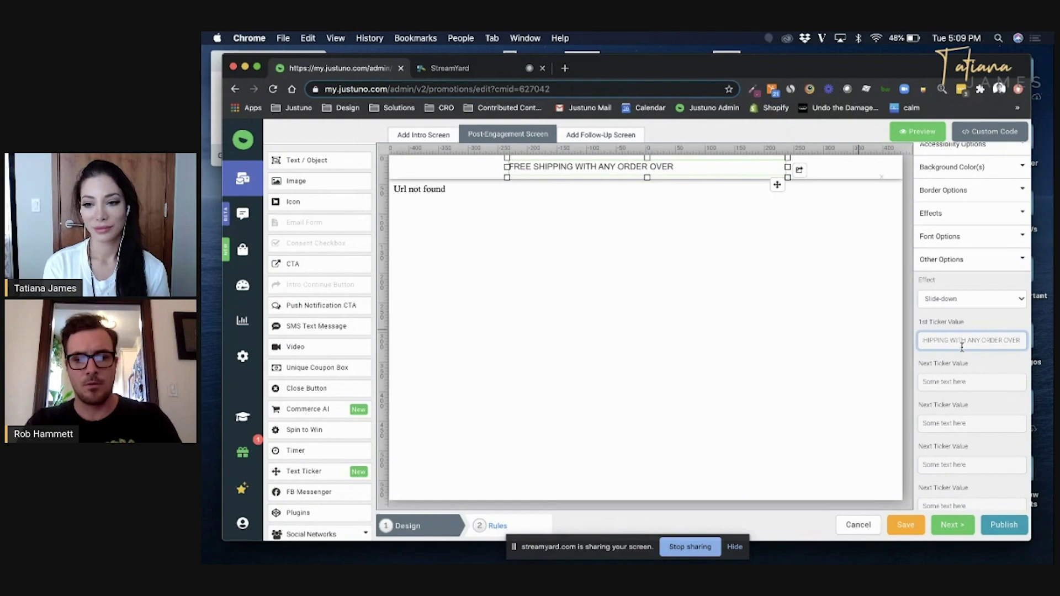
{"action": "type", "text": " $50"}
Add "20% OFF WITH ANY PURCHASE OVER $20" to the second ticker value after its placeholder text.
{"action": "left_click", "coordinate": [1005, 383]}
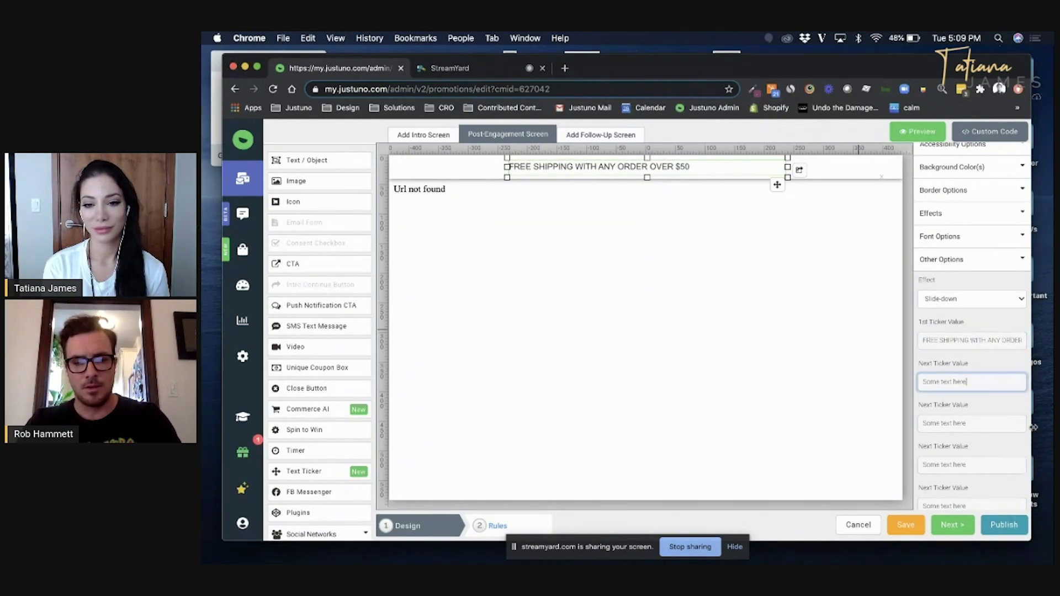
{"action": "type", "text": "20% O"}
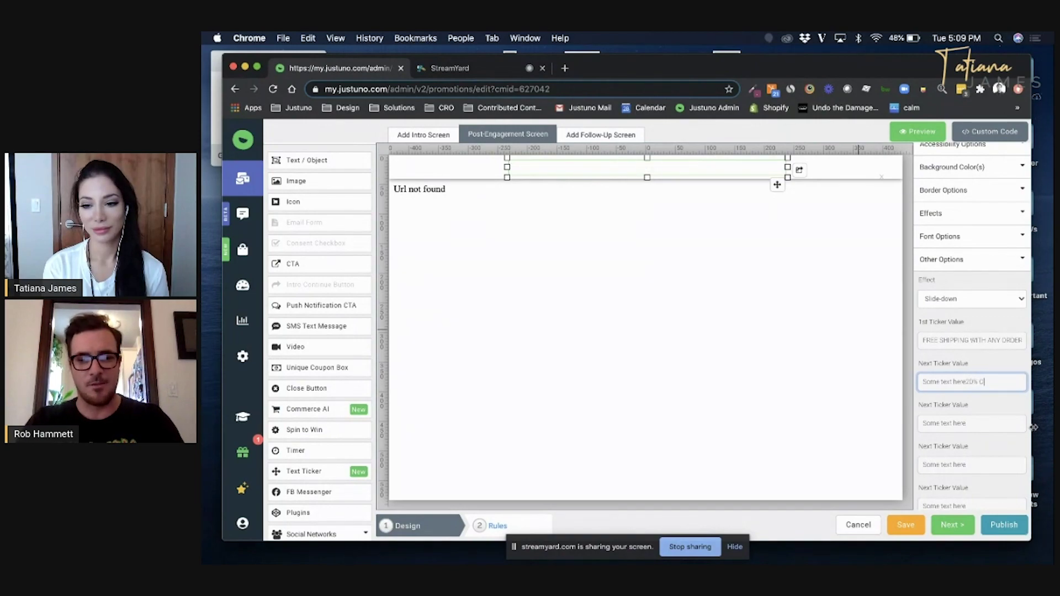
{"action": "type", "text": "FF WITH ANY"}
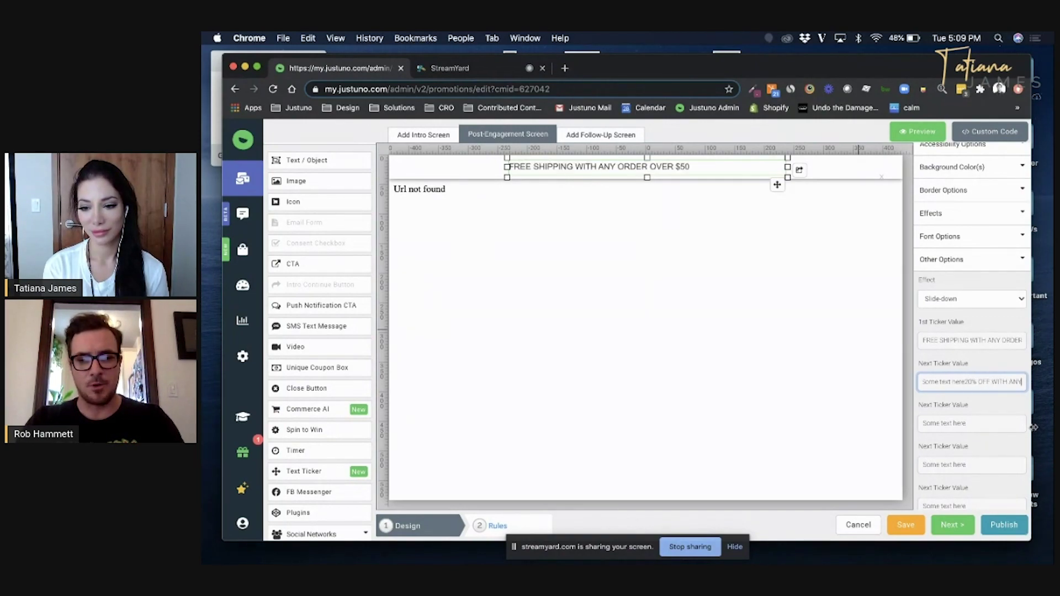
{"action": "type", "text": " PURCHASE UVER $20"}
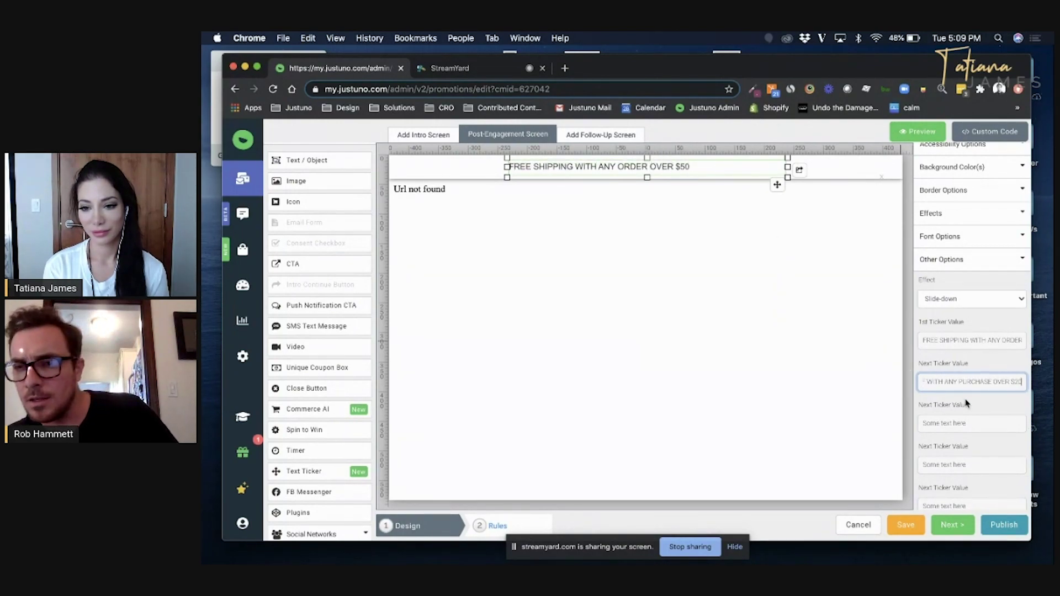
Insert "40$ OFF AND A FREE GIFT WITH ANY PURCHASE OVER $300" into the third ticker value.
{"action": "scroll", "coordinate": [964, 402], "scroll_direction": "down", "scroll_amount": 2}
{"action": "left_click", "coordinate": [958, 377]}
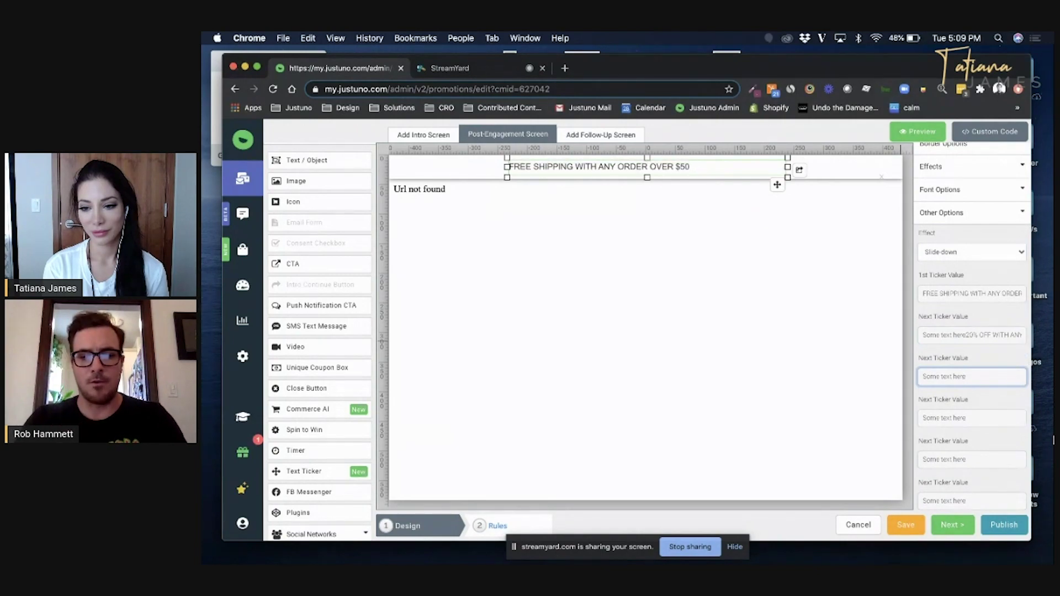
{"action": "type", "text": "$10$"}
{"action": "type", "text": " OFF"}
{"action": "type", "text": " AND A FREE G"}
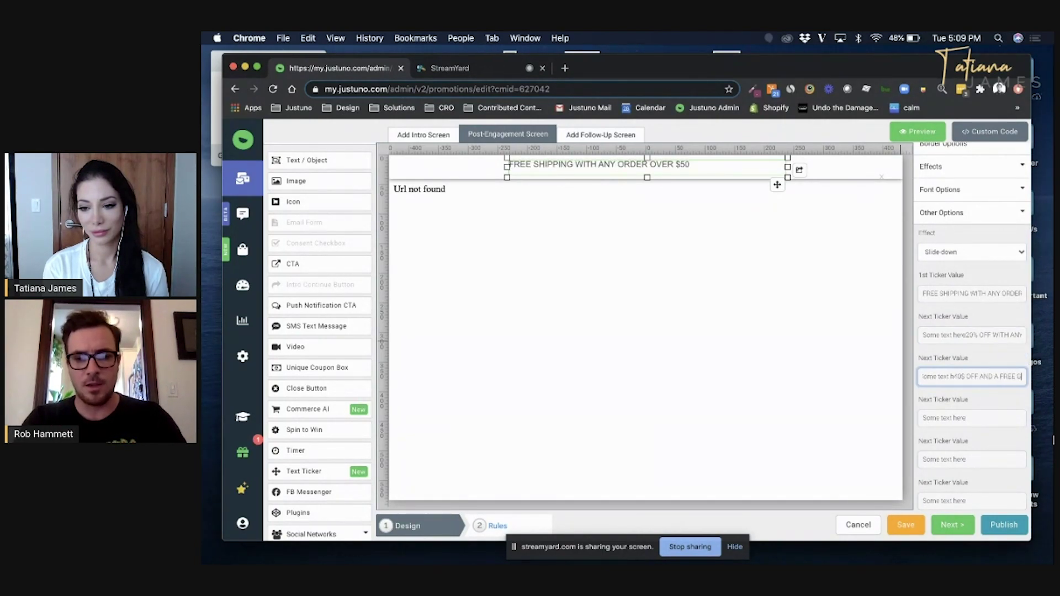
{"action": "type", "text": "IFT WITH ANY IURCHA"}
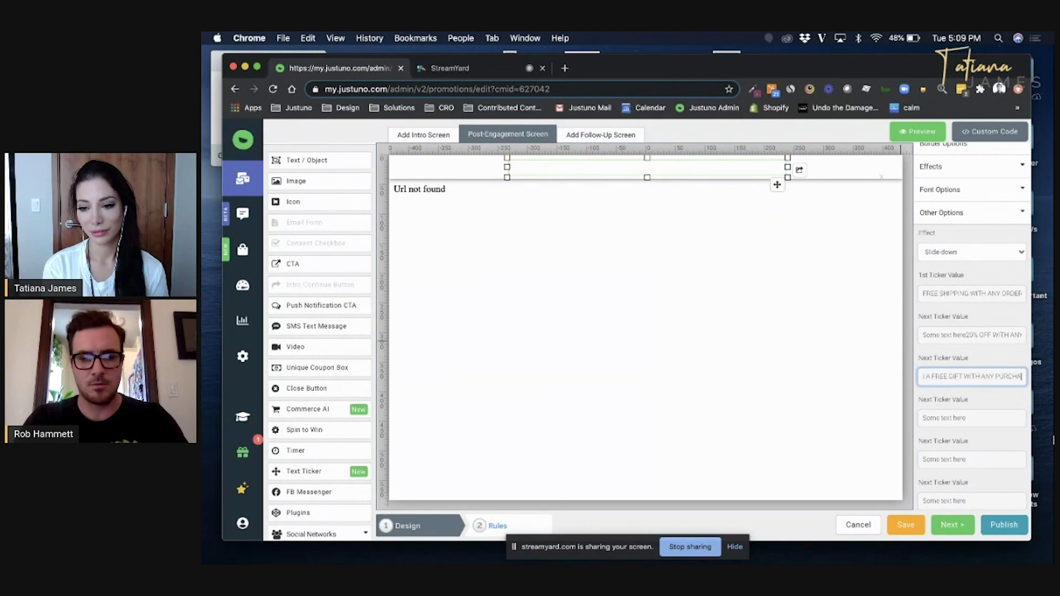
{"action": "type", "text": "SE OVER $300"}
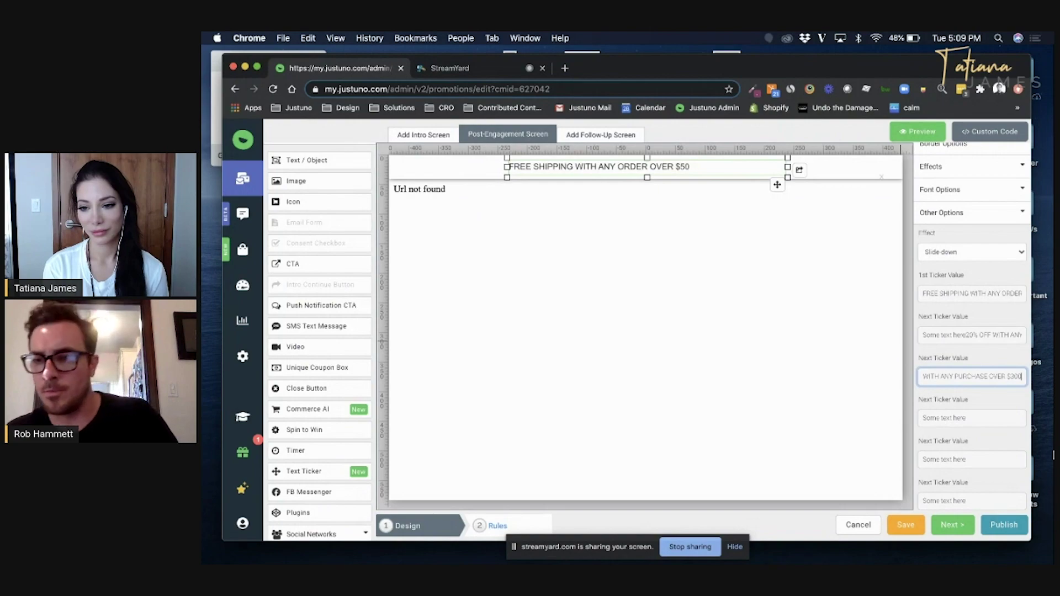
Set the ticker's text direction to Right to left.
{"action": "scroll", "coordinate": [988, 402], "scroll_direction": "down", "scroll_amount": 8}
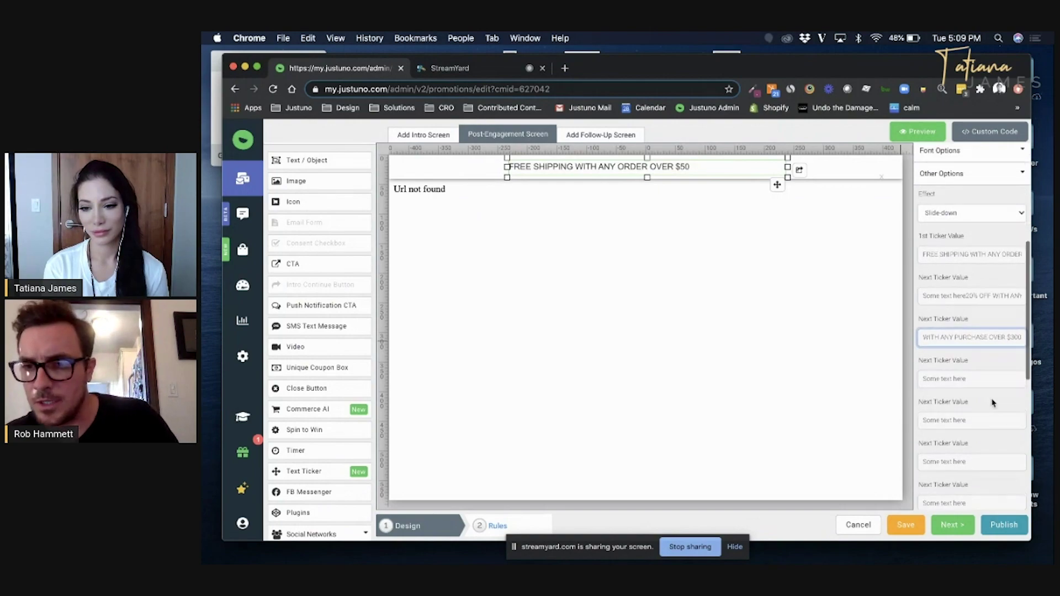
{"action": "scroll", "coordinate": [978, 347], "scroll_direction": "down", "scroll_amount": 3}
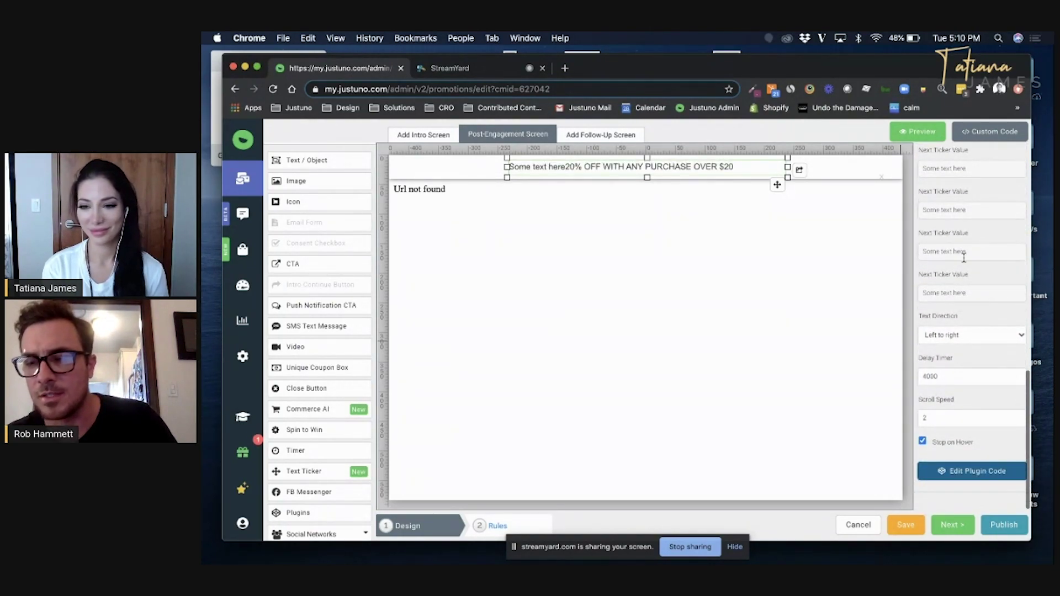
{"action": "left_click", "coordinate": [976, 338]}
{"action": "left_click", "coordinate": [975, 341]}
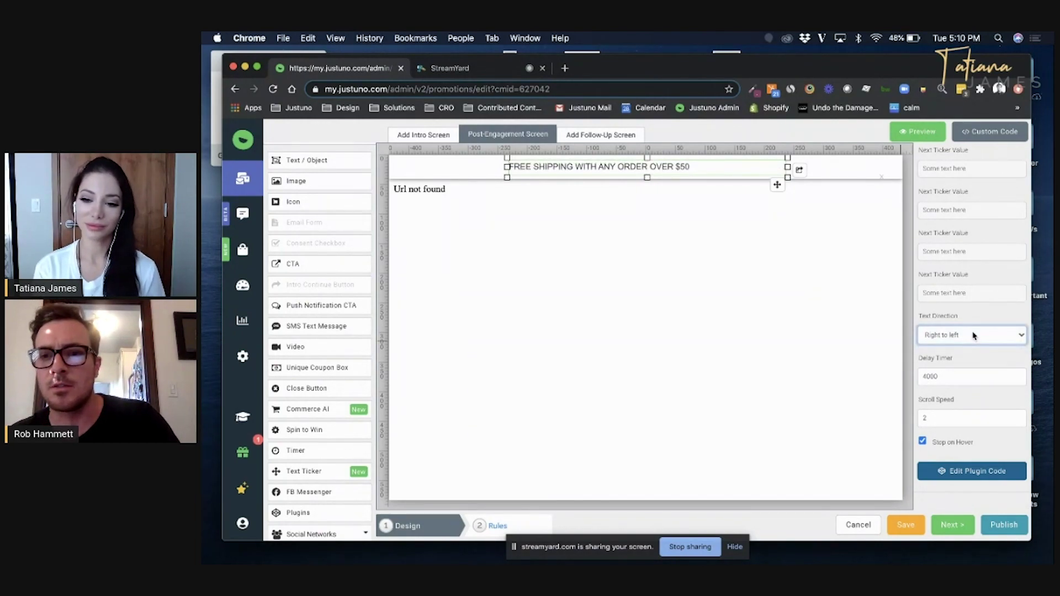
Set the ticker's delay timer to 3000.
{"action": "left_click", "coordinate": [1017, 380]}
{"action": "left_click", "coordinate": [1017, 380]}
{"action": "left_click", "coordinate": [1016, 379]}
{"action": "left_click", "coordinate": [1016, 380]}
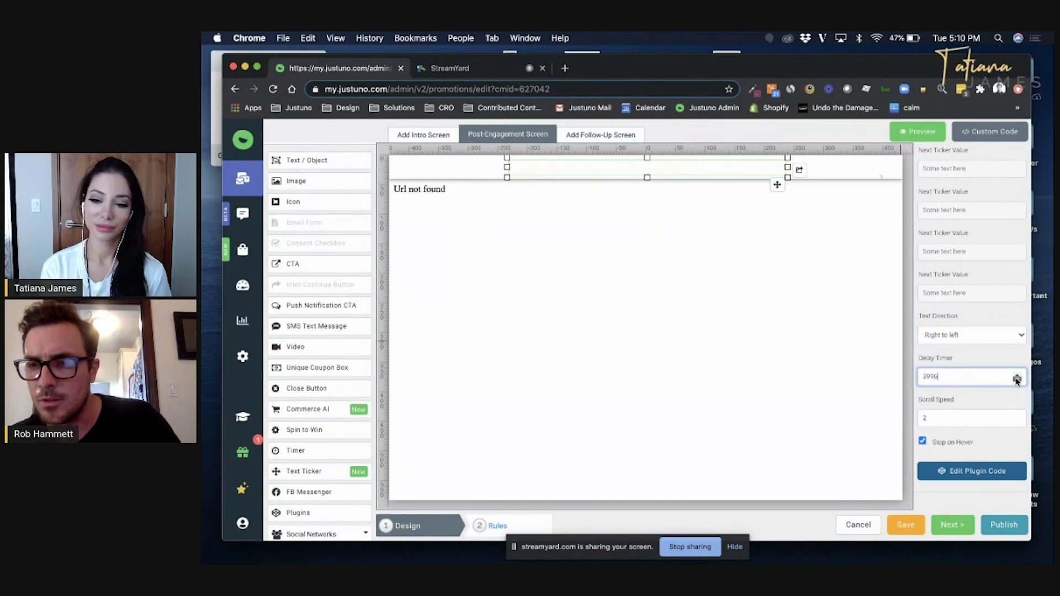
{"action": "double_click", "coordinate": [975, 380]}
{"action": "type", "text": "3000"}
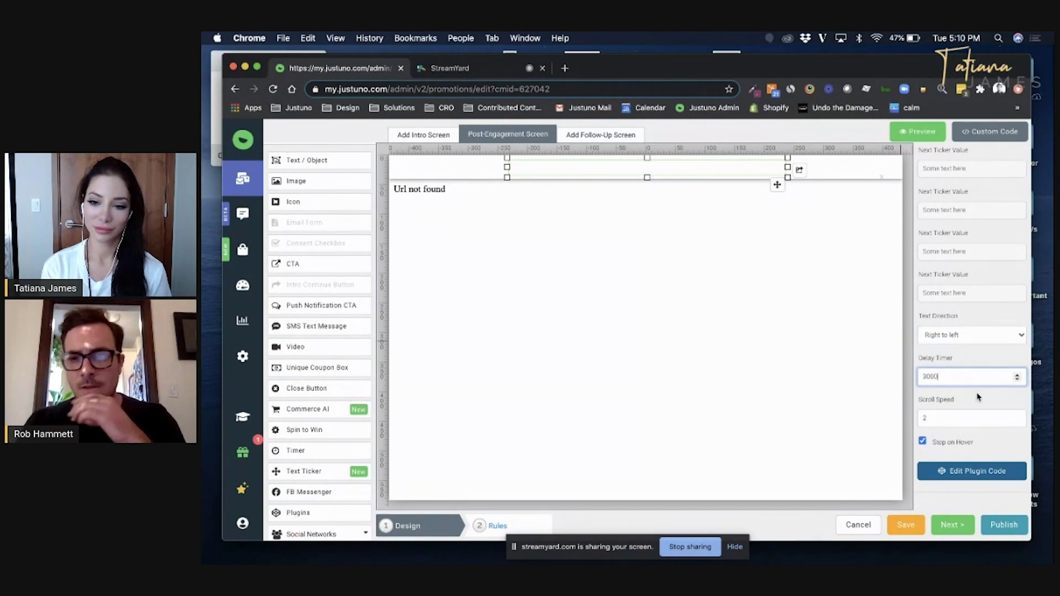
{"action": "left_click", "coordinate": [974, 401]}
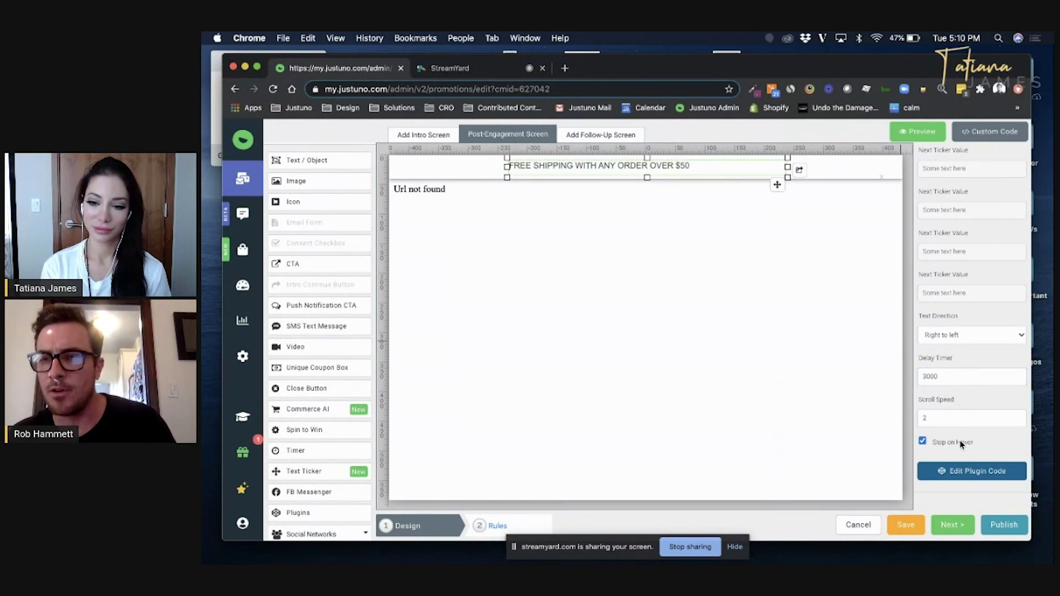
Narrow the ticker layer to about 312 px and center it horizontally in the banner.
{"action": "scroll", "coordinate": [961, 441], "scroll_direction": "up", "scroll_amount": 5}
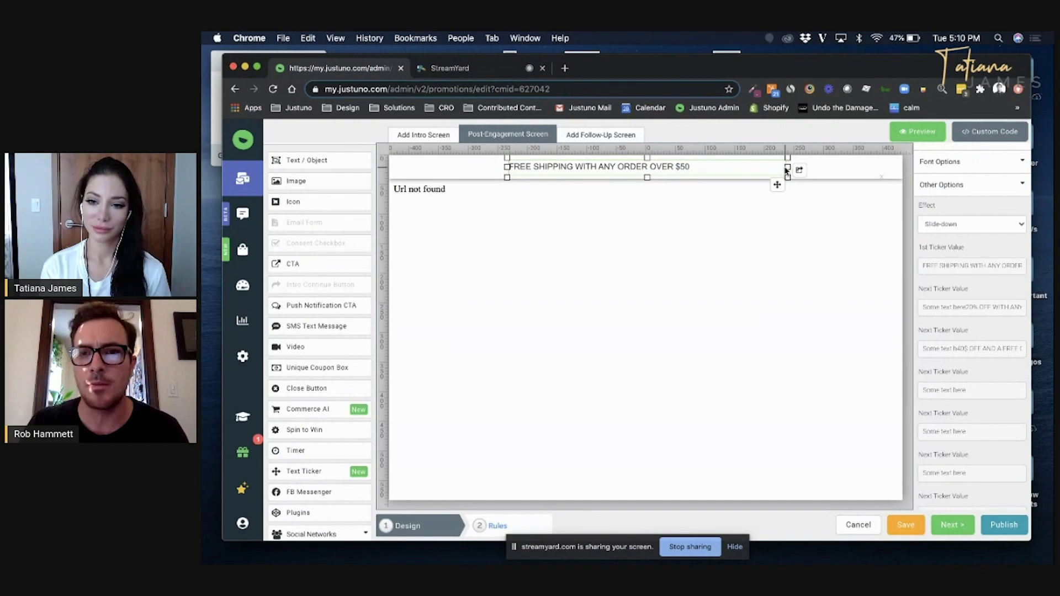
{"action": "left_click", "coordinate": [784, 168]}
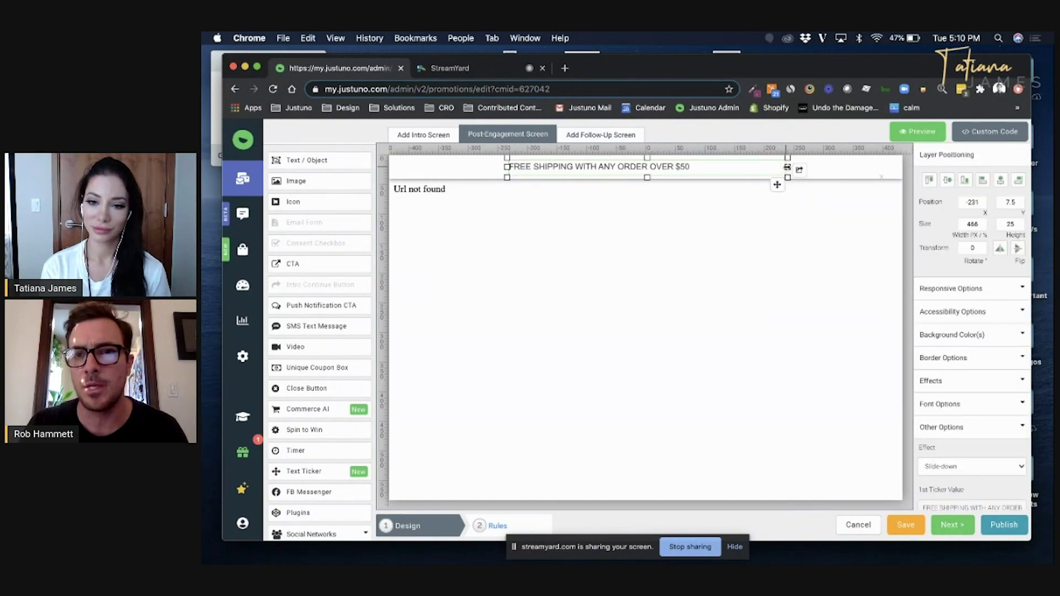
{"action": "left_click_drag", "start_coordinate": [768, 166], "coordinate": [696, 167]}
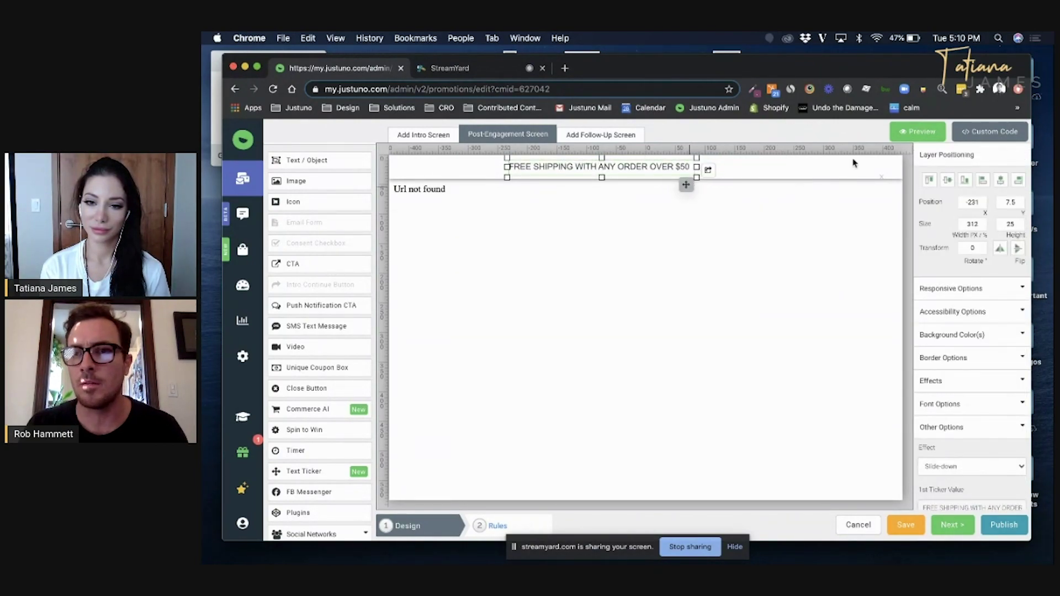
{"action": "left_click", "coordinate": [1000, 180]}
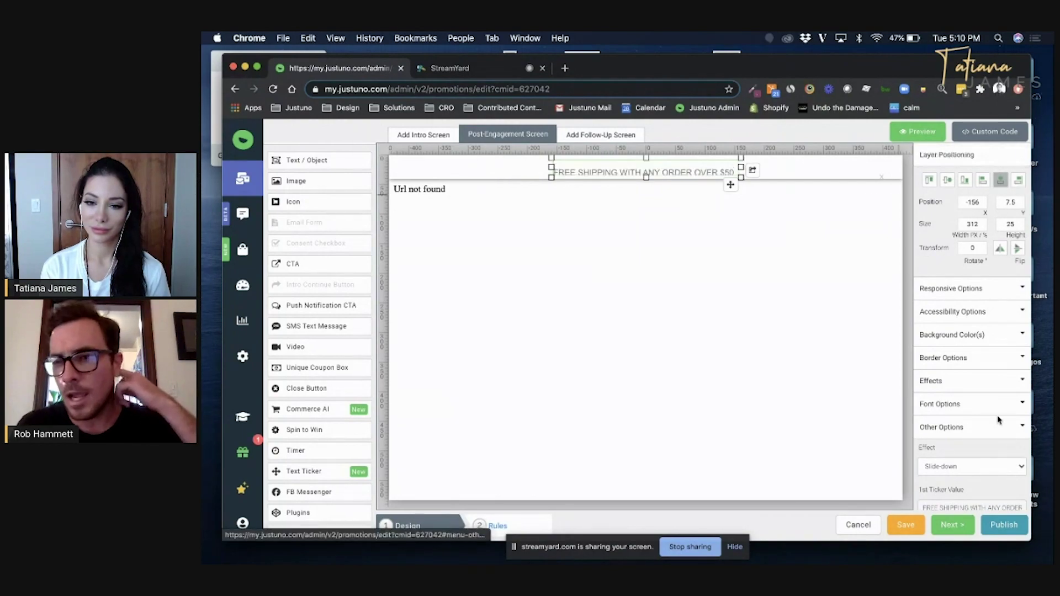
Find the Google font Poppins and add it to the available font families.
{"action": "left_click", "coordinate": [971, 410]}
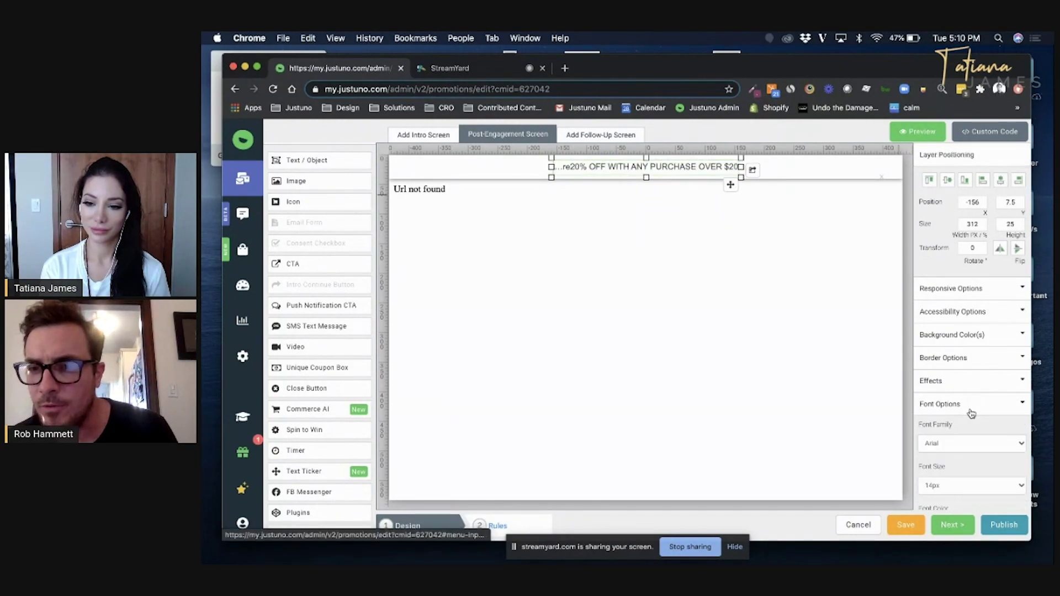
{"action": "scroll", "coordinate": [972, 413], "scroll_direction": "down", "scroll_amount": 2}
{"action": "left_click", "coordinate": [963, 333]}
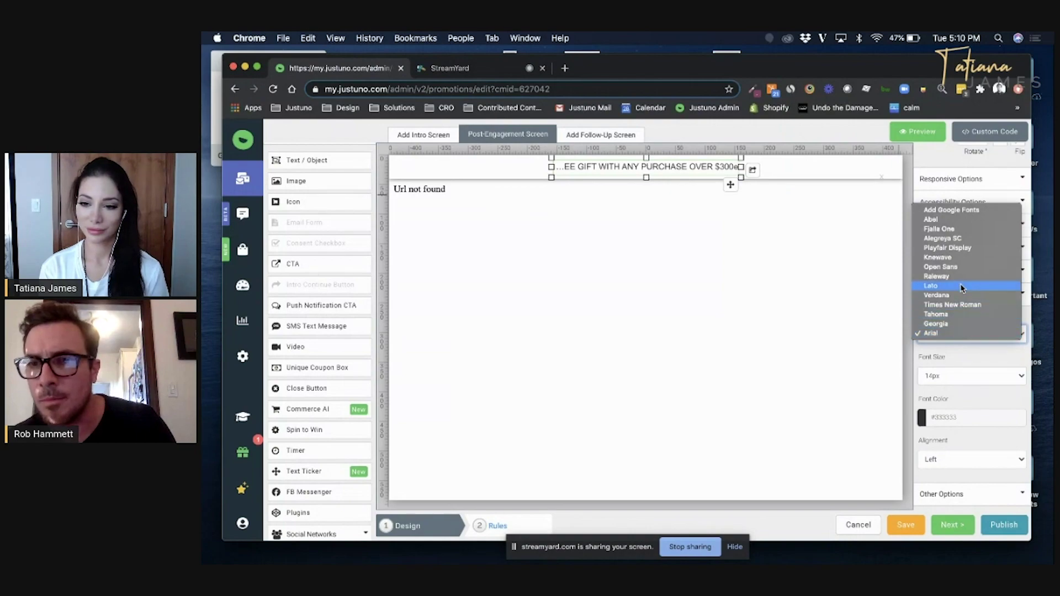
{"action": "left_click", "coordinate": [970, 215]}
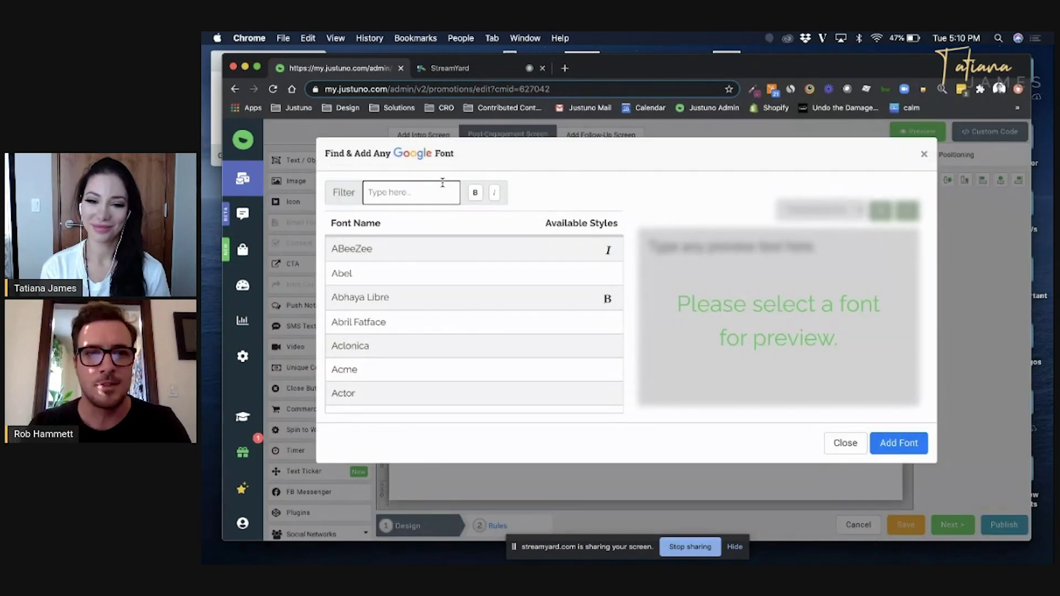
{"action": "left_click", "coordinate": [428, 194]}
{"action": "type", "text": "POPP"}
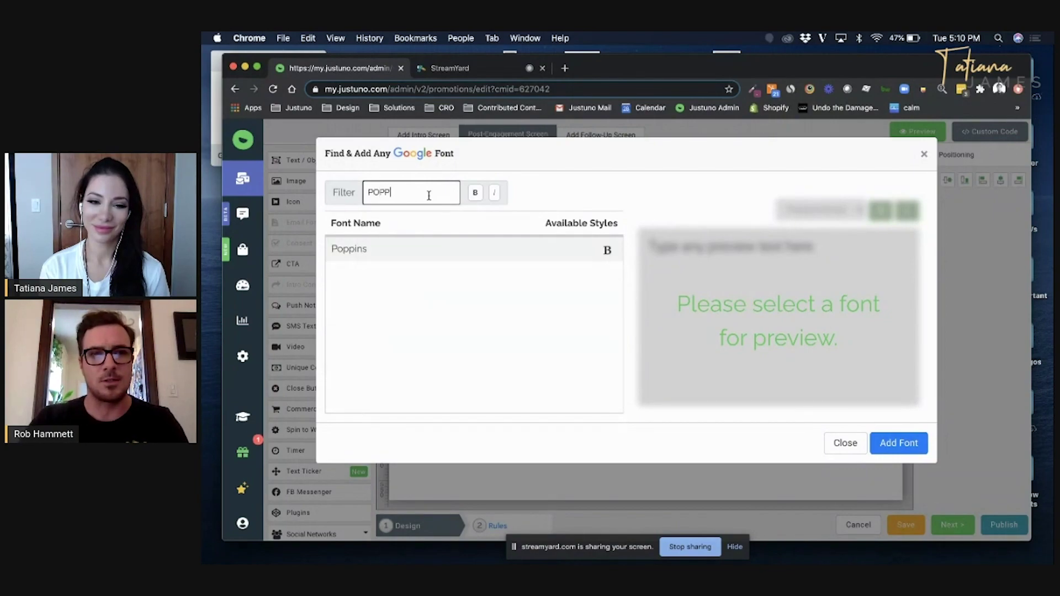
{"action": "left_click", "coordinate": [342, 252]}
{"action": "left_click", "coordinate": [899, 443]}
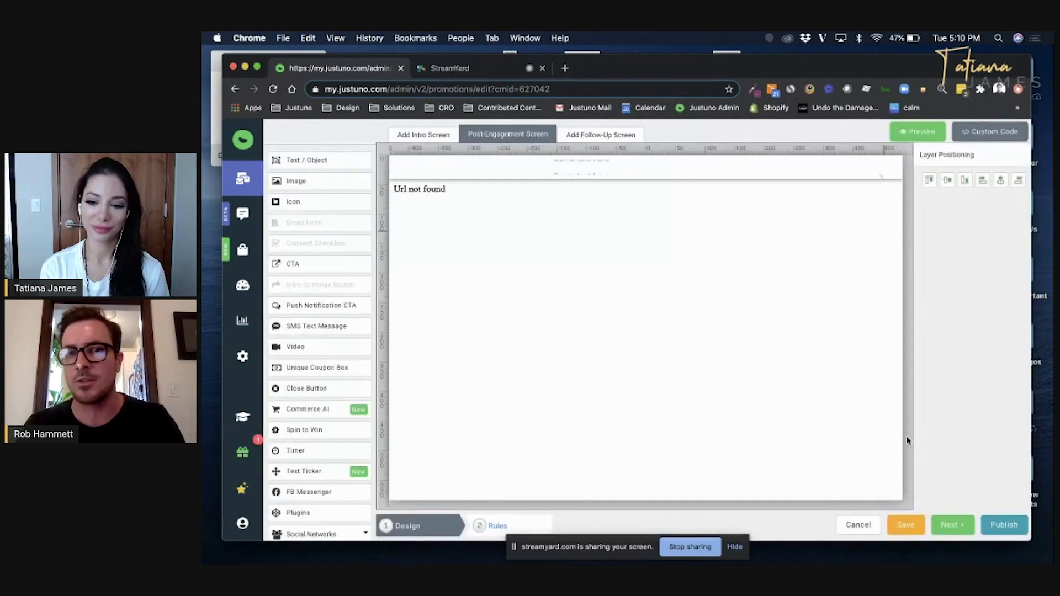
Set the text ticker layer's font family to Poppins.
{"action": "left_click", "coordinate": [627, 168]}
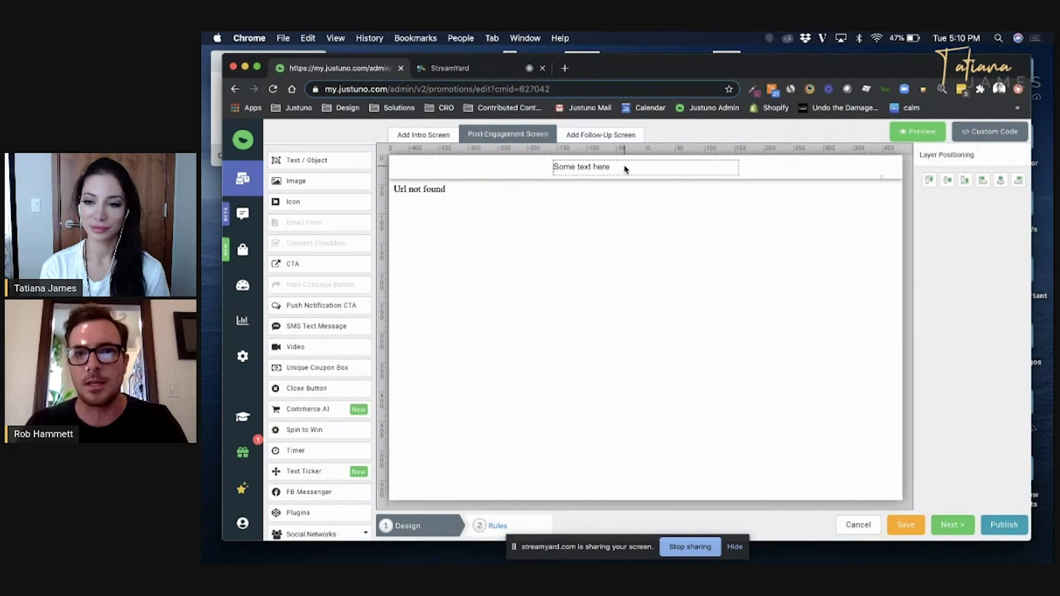
{"action": "scroll", "coordinate": [974, 387], "scroll_direction": "down", "scroll_amount": 5}
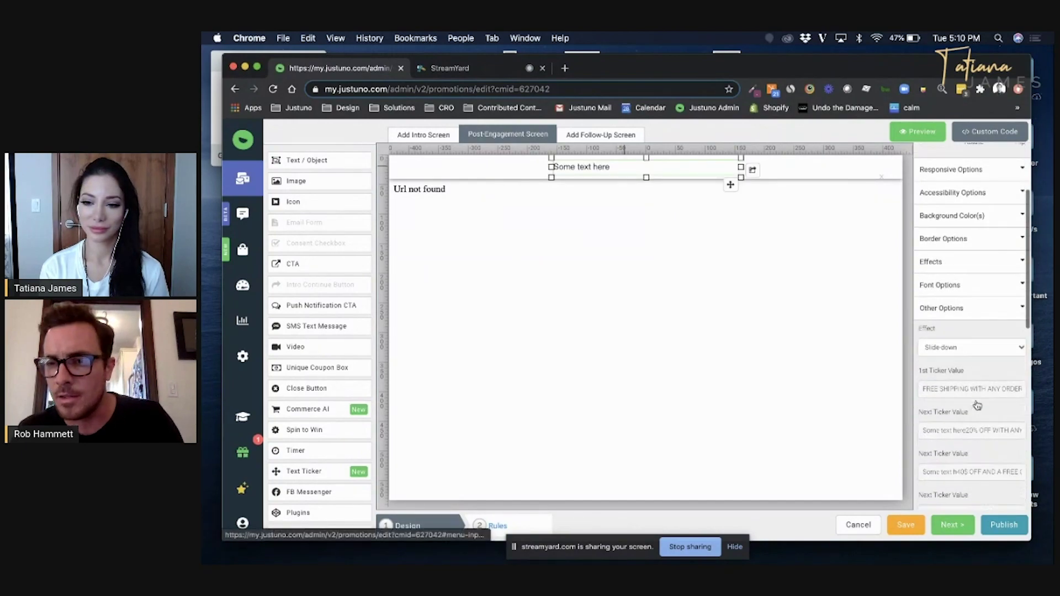
{"action": "left_click", "coordinate": [967, 273]}
{"action": "left_click", "coordinate": [967, 318]}
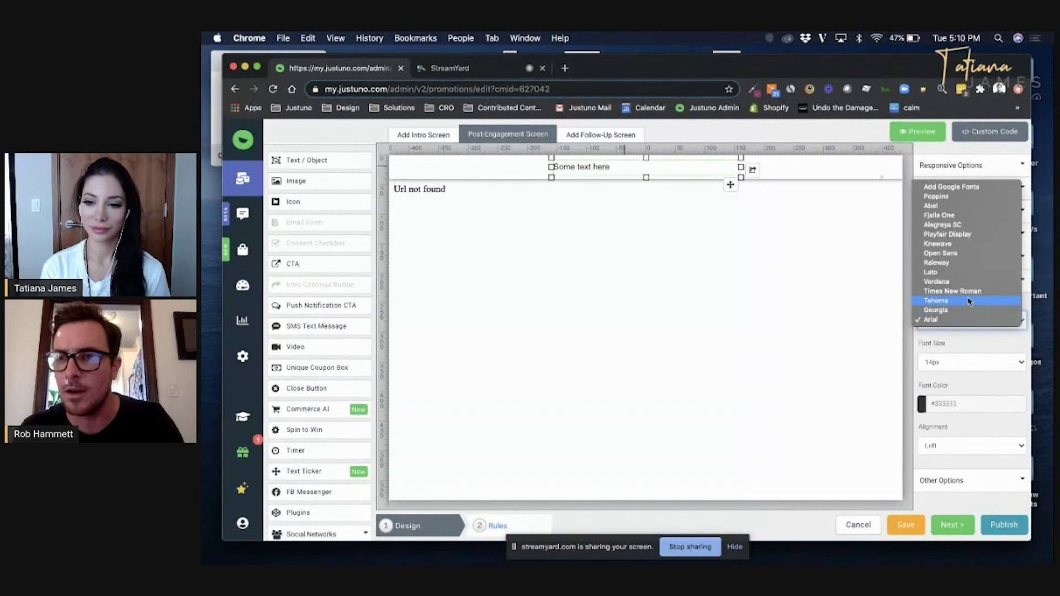
{"action": "left_click", "coordinate": [981, 196]}
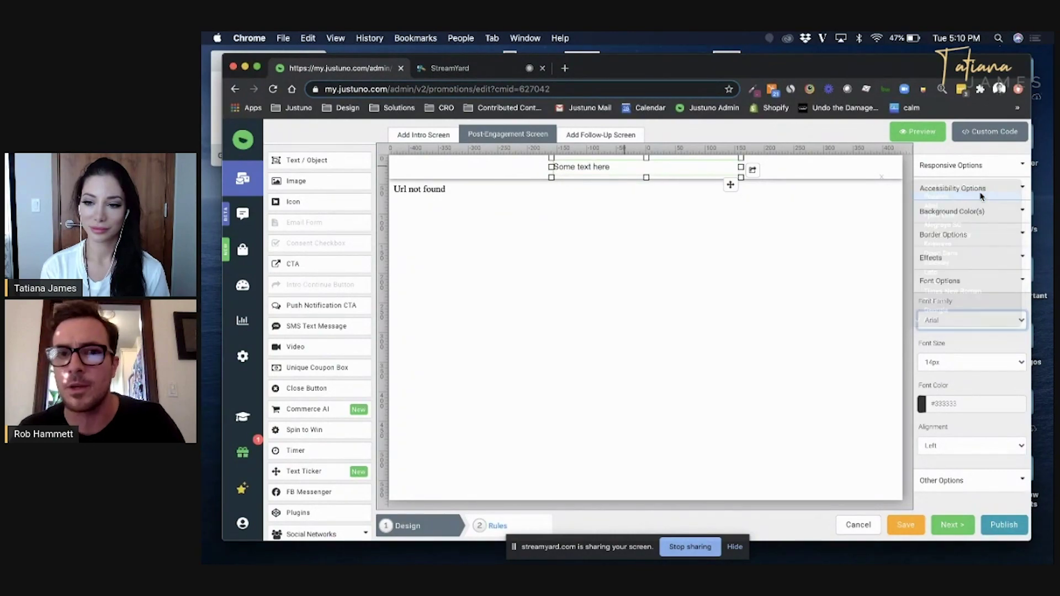
Try a 24px font size on the ticker text and settle on 18px.
{"action": "left_click", "coordinate": [950, 363]}
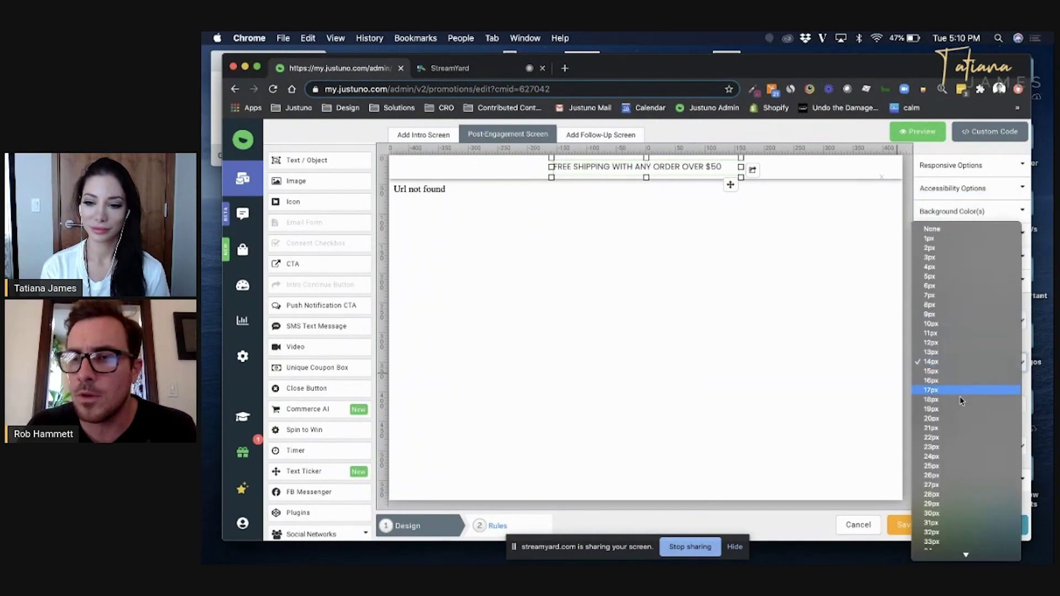
{"action": "left_click", "coordinate": [962, 457]}
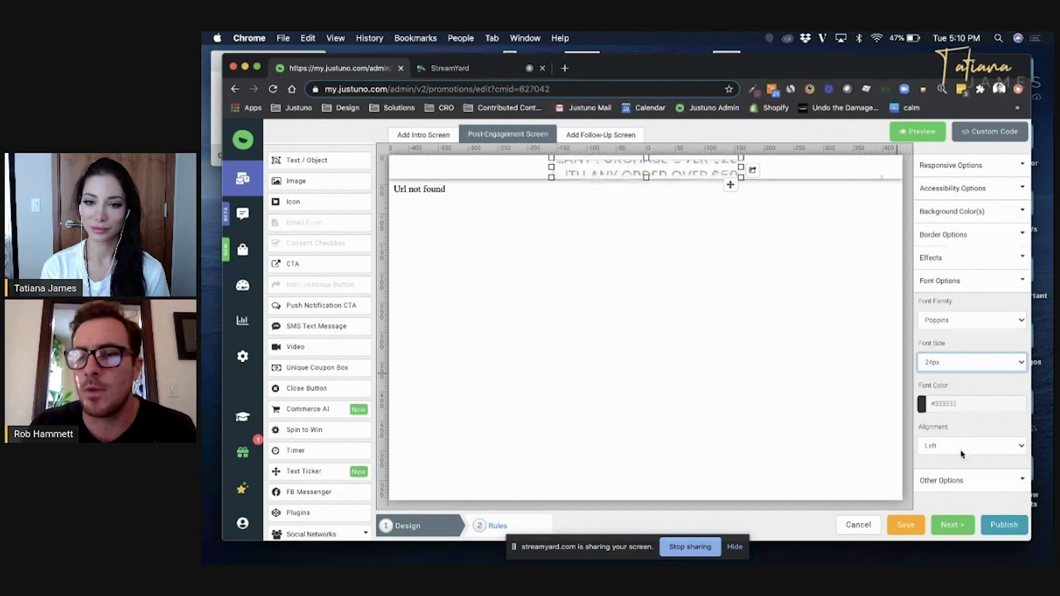
{"action": "left_click", "coordinate": [948, 366]}
{"action": "left_click", "coordinate": [948, 307]}
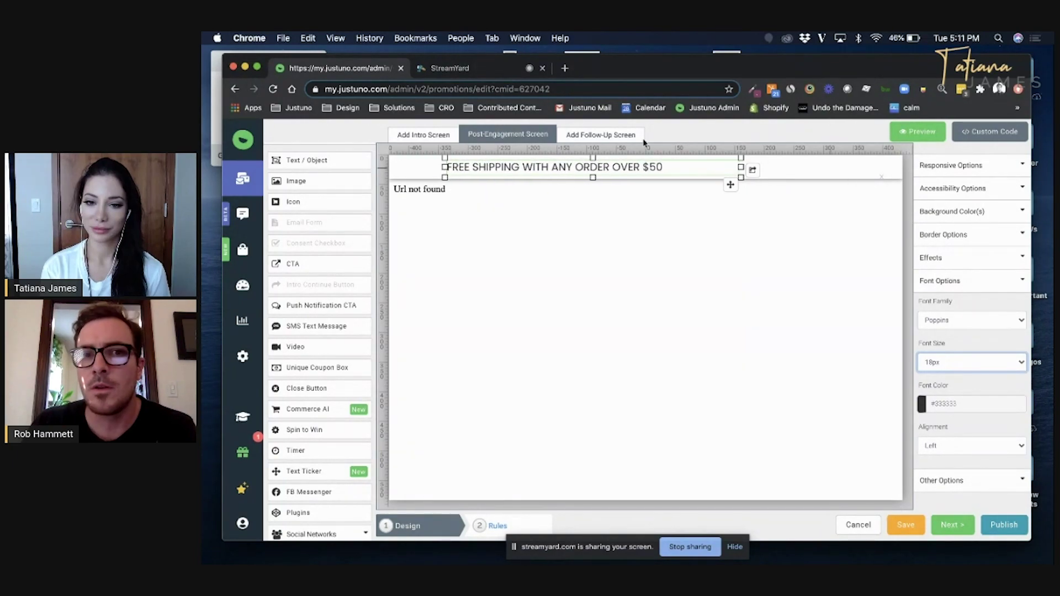
Center the widened ticker layer horizontally in the banner and save the promotion.
{"action": "left_click", "coordinate": [669, 171]}
{"action": "left_click", "coordinate": [1000, 180]}
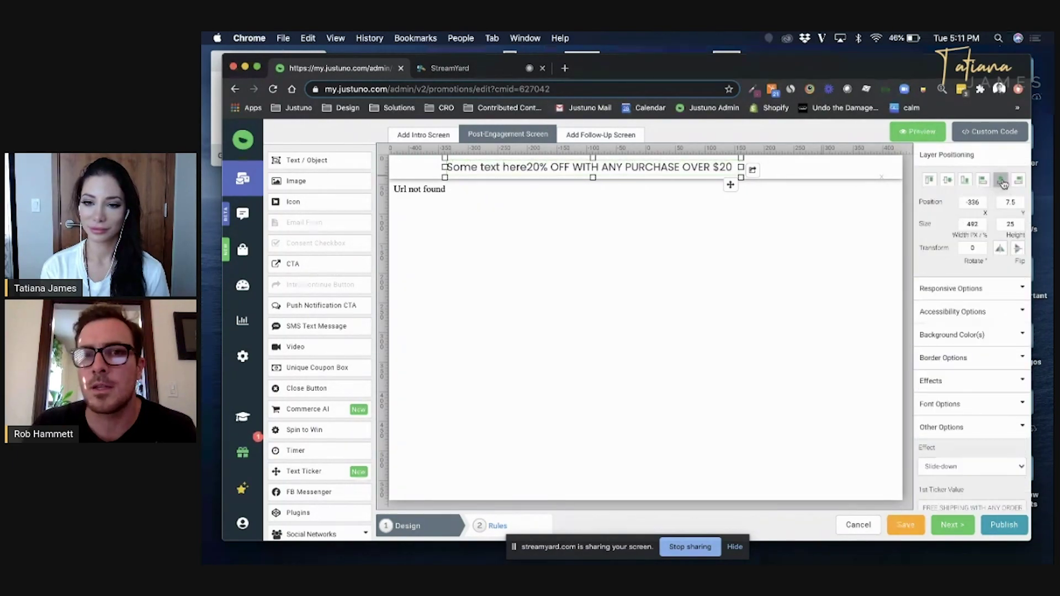
{"action": "left_click", "coordinate": [833, 173]}
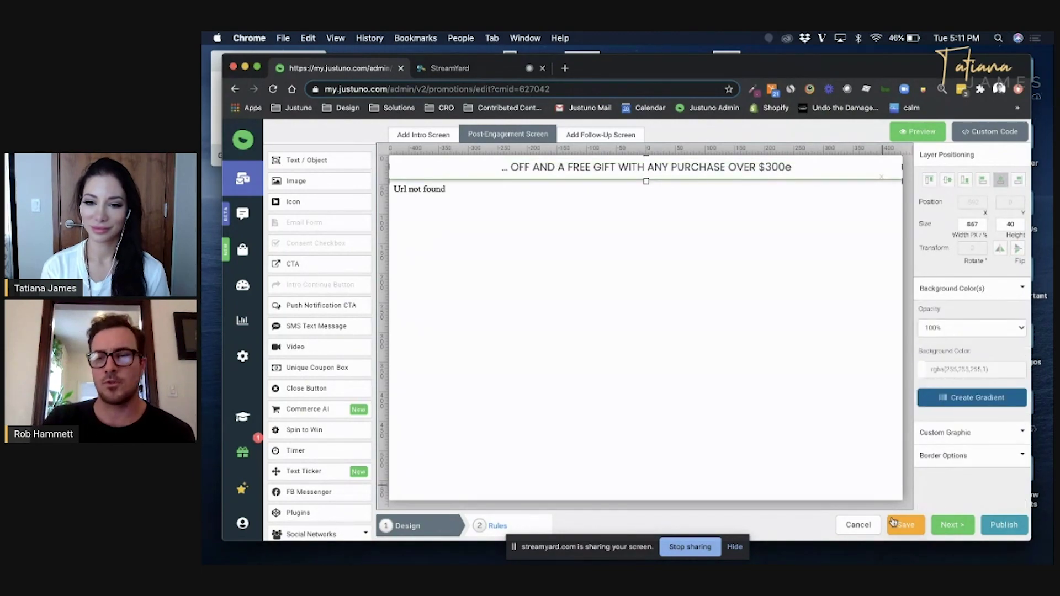
{"action": "left_click", "coordinate": [908, 529]}
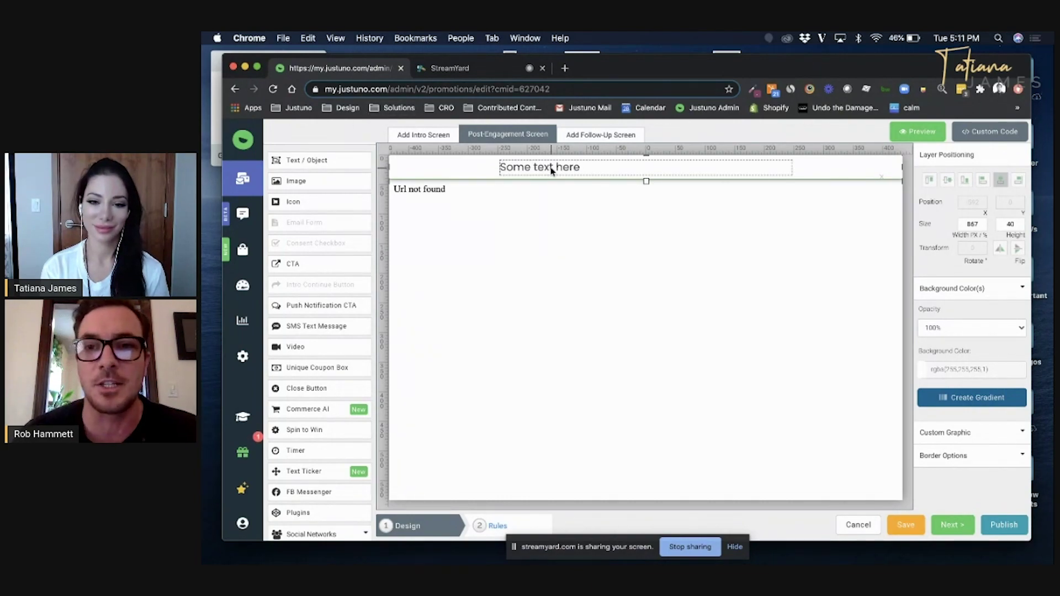
{"action": "left_click", "coordinate": [508, 172]}
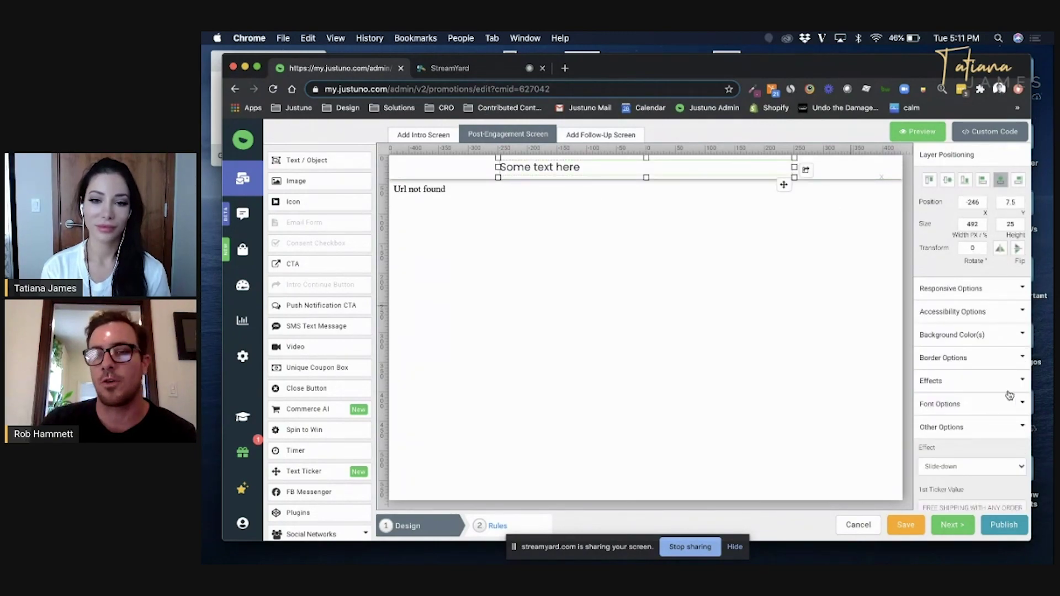
{"action": "scroll", "coordinate": [1009, 395], "scroll_direction": "down", "scroll_amount": 5}
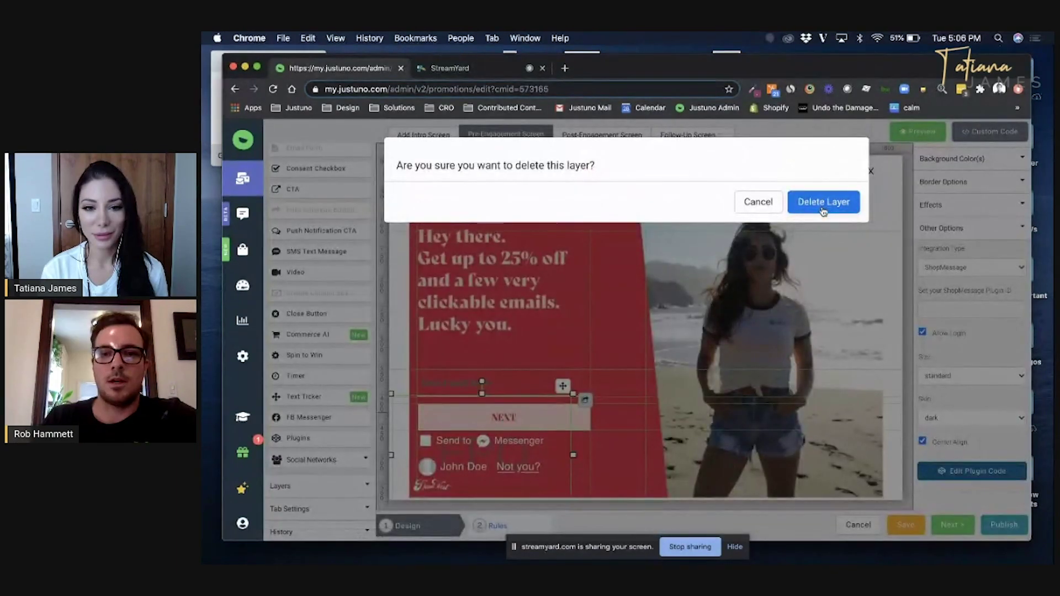
Confirm deleting the Messenger opt-in layer from the pre-engagement screen and return to the promotions list.
{"action": "key", "text": "Return"}
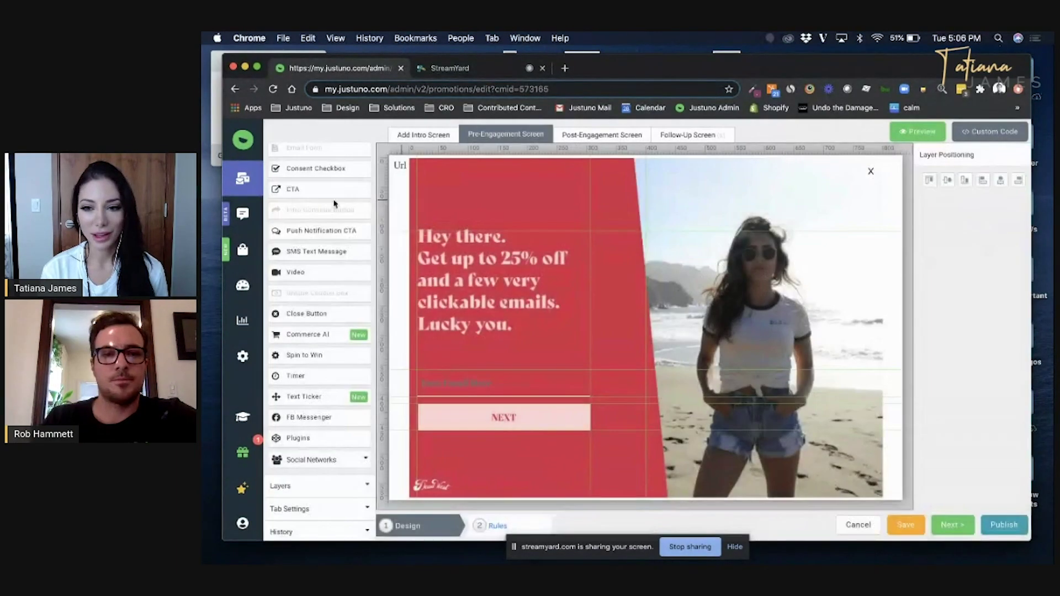
{"action": "left_click", "coordinate": [242, 178]}
{"action": "left_click", "coordinate": [773, 196]}
Look through the whole list of promotions sorted by priority and return to its beginning.
{"action": "scroll", "coordinate": [574, 303], "scroll_direction": "down", "scroll_amount": 3}
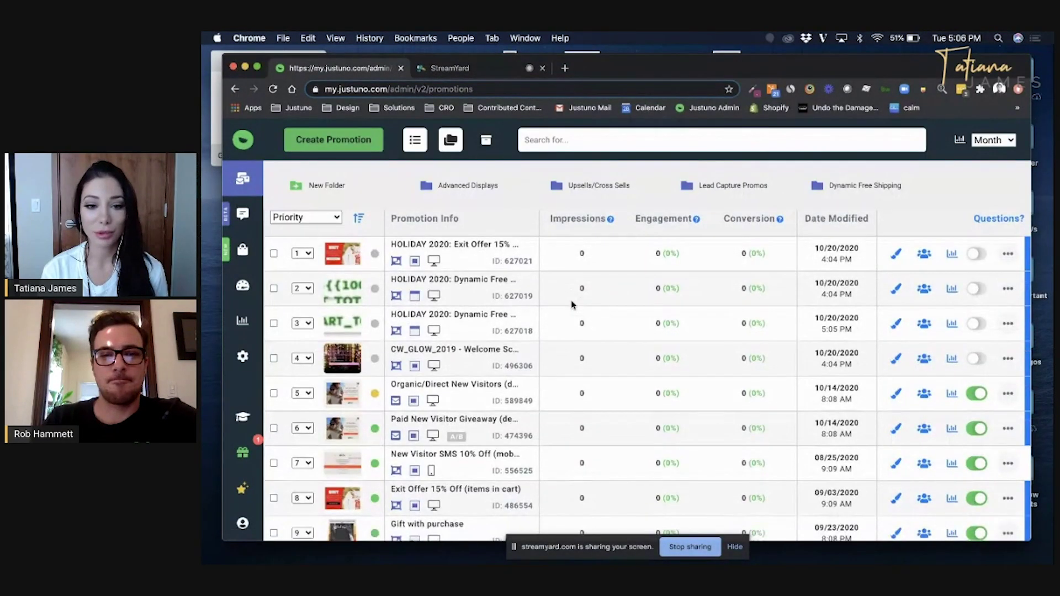
{"action": "scroll", "coordinate": [572, 303], "scroll_direction": "down", "scroll_amount": 5}
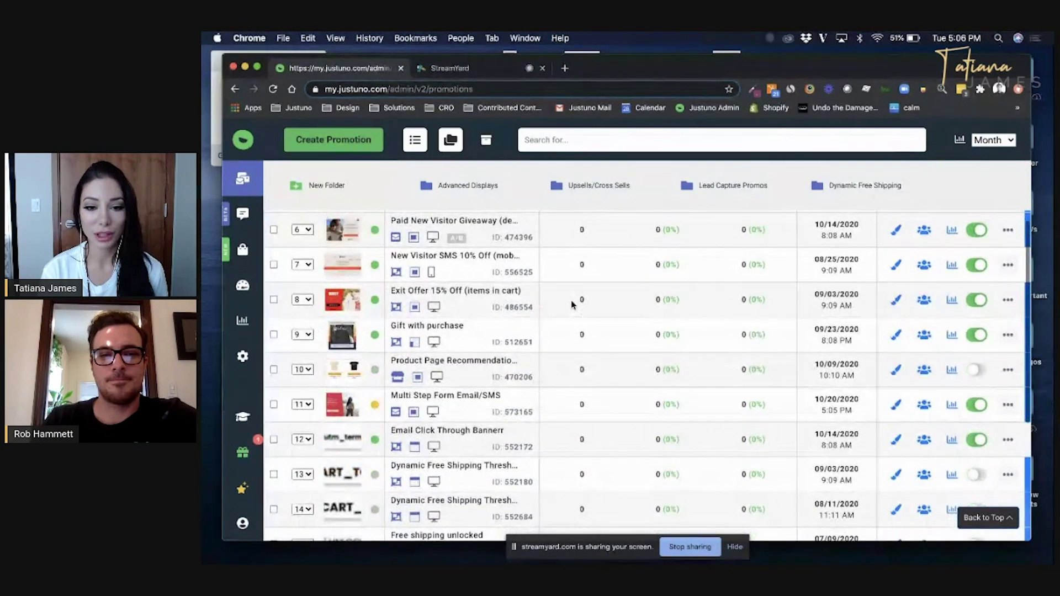
{"action": "scroll", "coordinate": [572, 303], "scroll_direction": "down", "scroll_amount": 4}
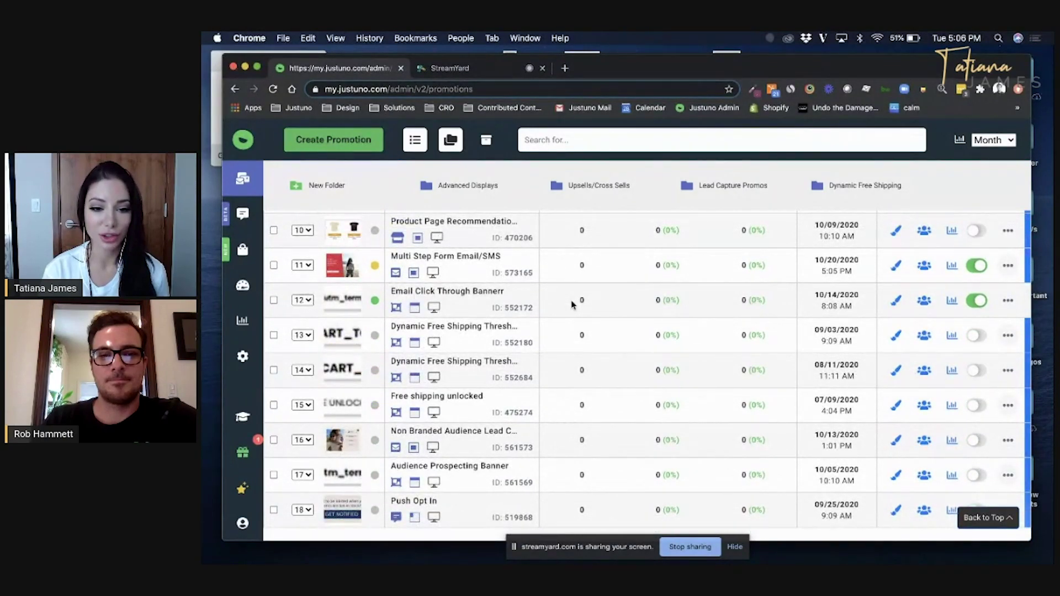
{"action": "scroll", "coordinate": [571, 304], "scroll_direction": "down", "scroll_amount": 3}
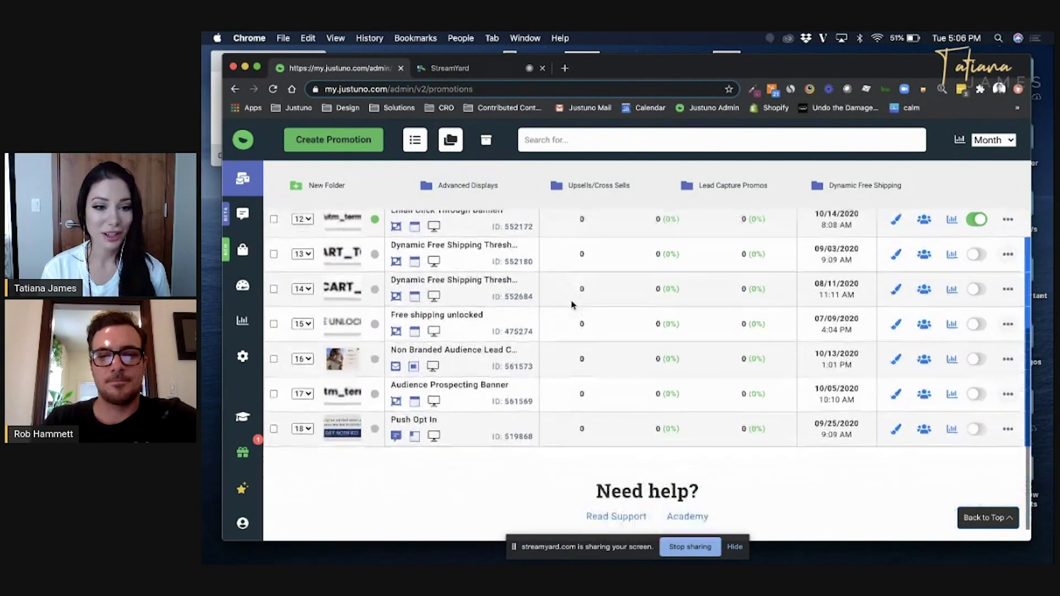
{"action": "scroll", "coordinate": [571, 303], "scroll_direction": "up", "scroll_amount": 15}
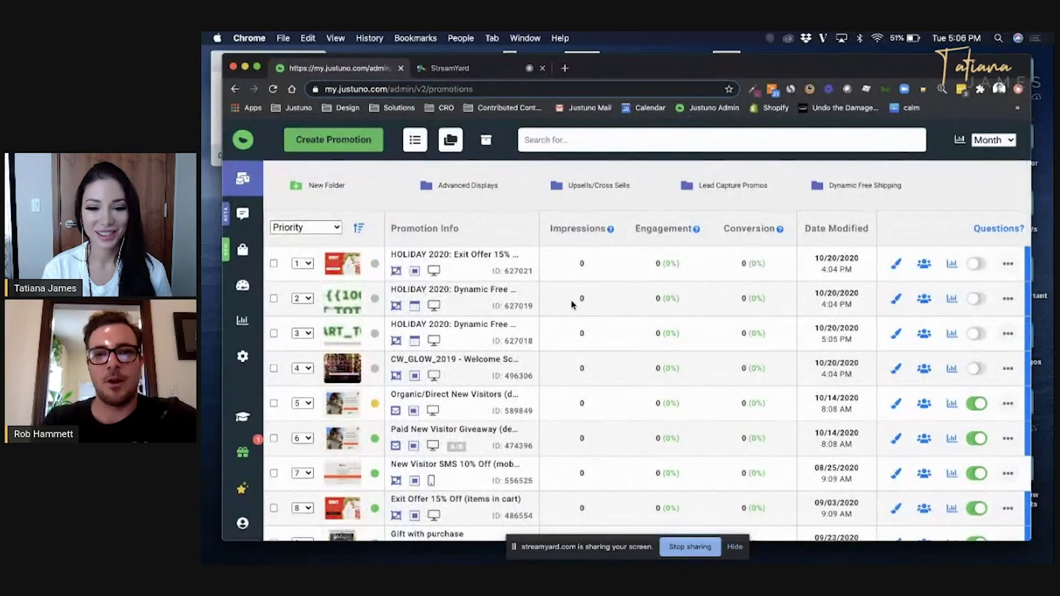